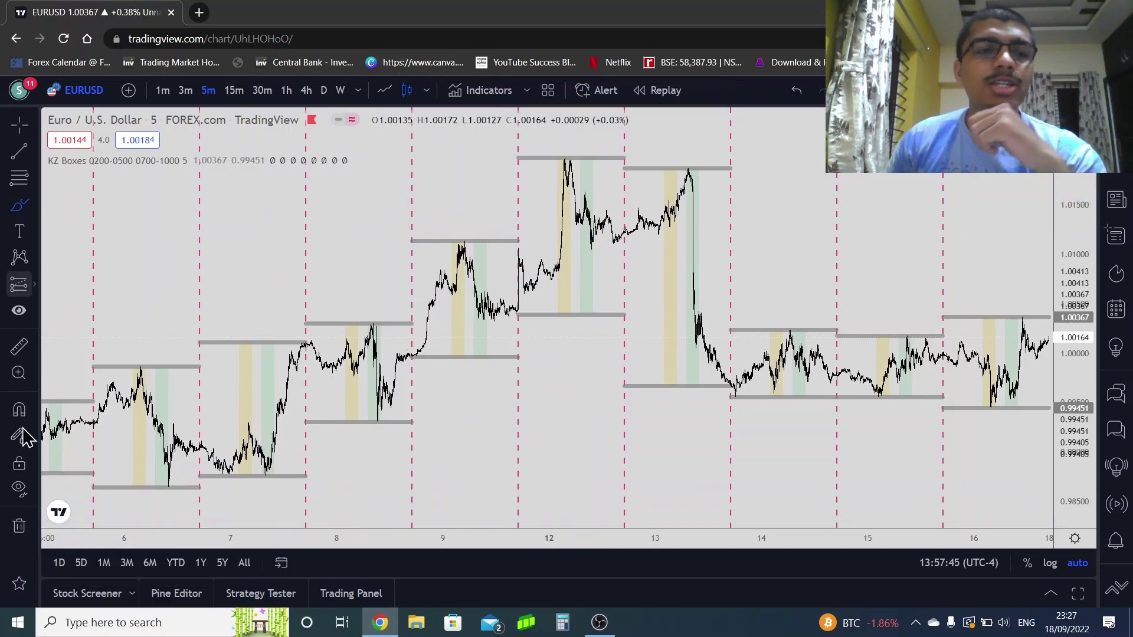
Clear the old drawings and draw four rectangles above the 6–7 Sep prices.
click(34, 205)
click(73, 266)
mouse_move(162, 207)
mouse_down()
mouse_move(164, 283)
mouse_move(191, 292)
mouse_up()
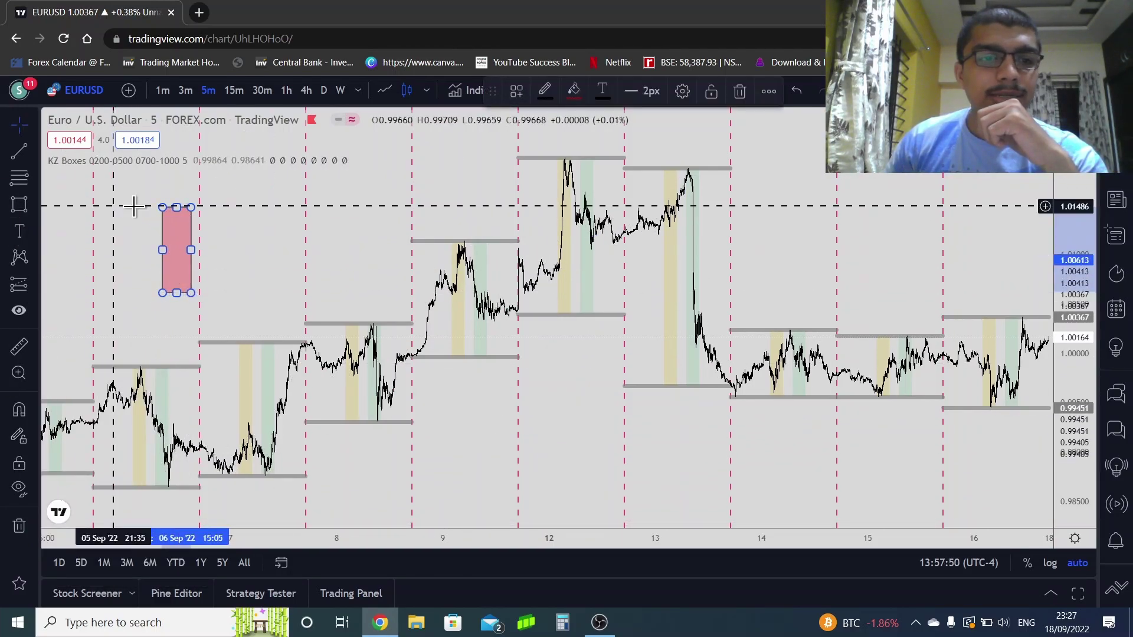
click(201, 210)
click(223, 335)
click(20, 205)
click(254, 211)
click(282, 294)
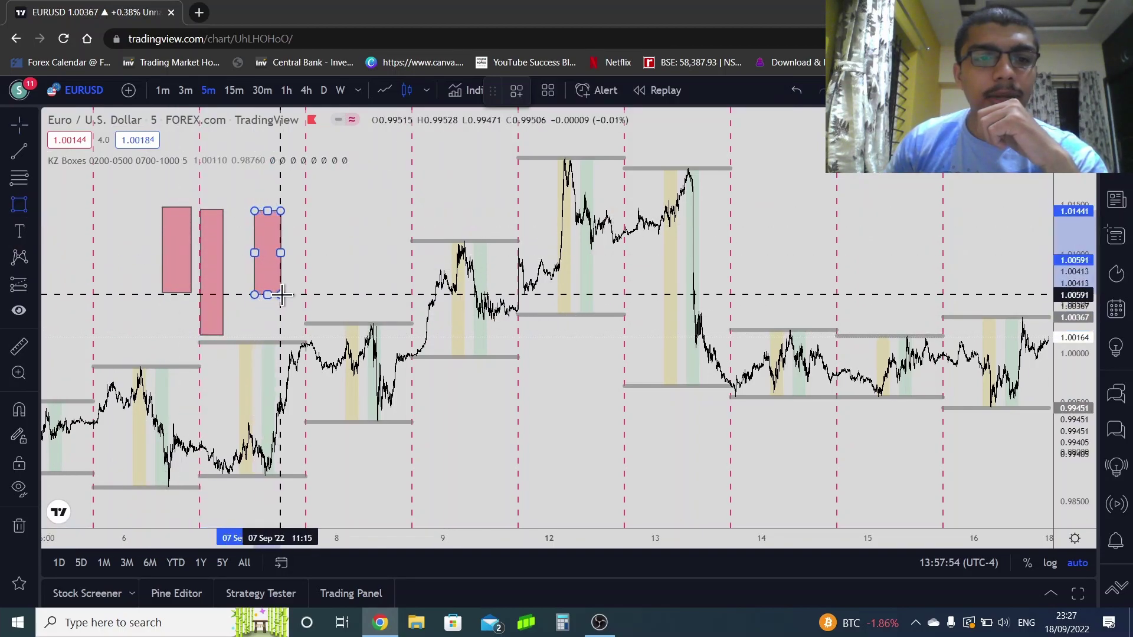
click(19, 207)
click(291, 292)
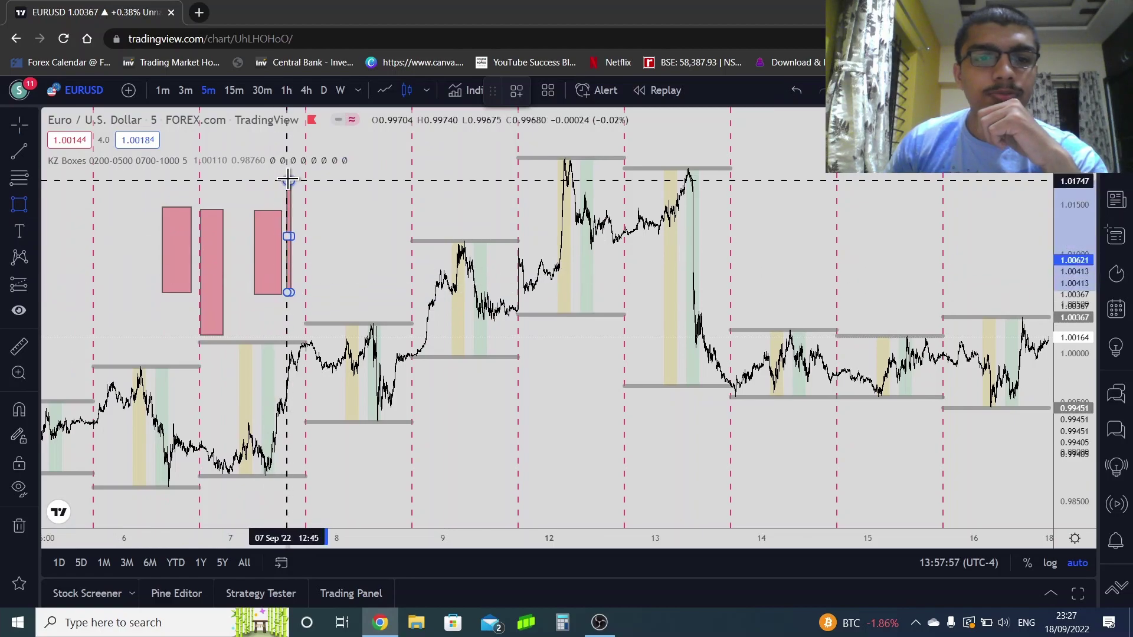
click(337, 172)
Fill the first and fourth boxes green and narrow the fourth box from its right side.
click(178, 211)
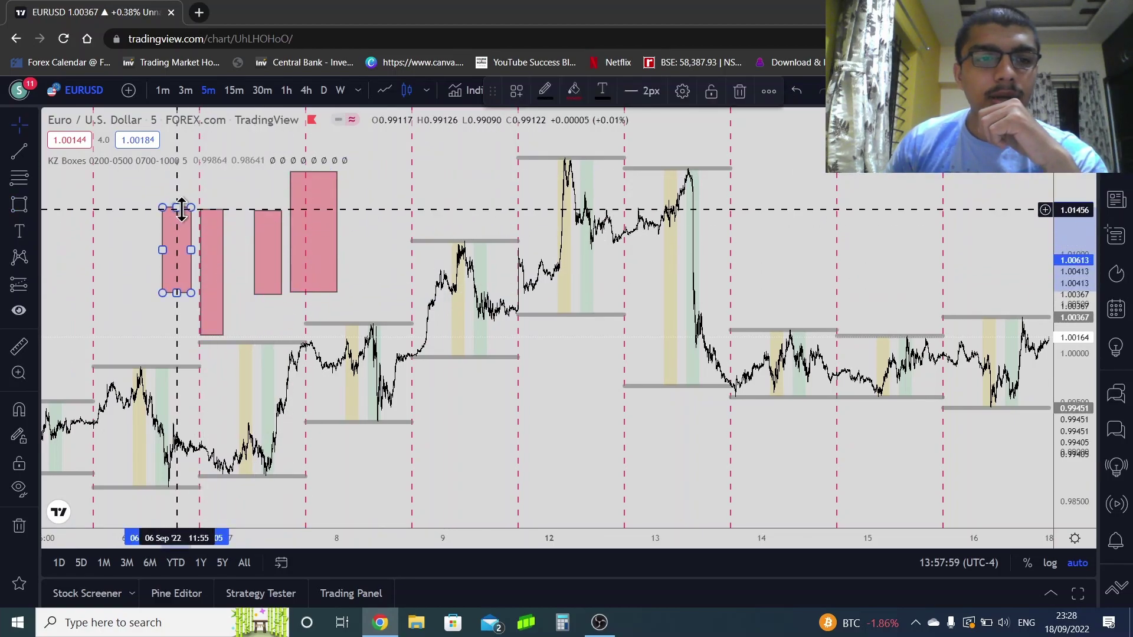
click(574, 90)
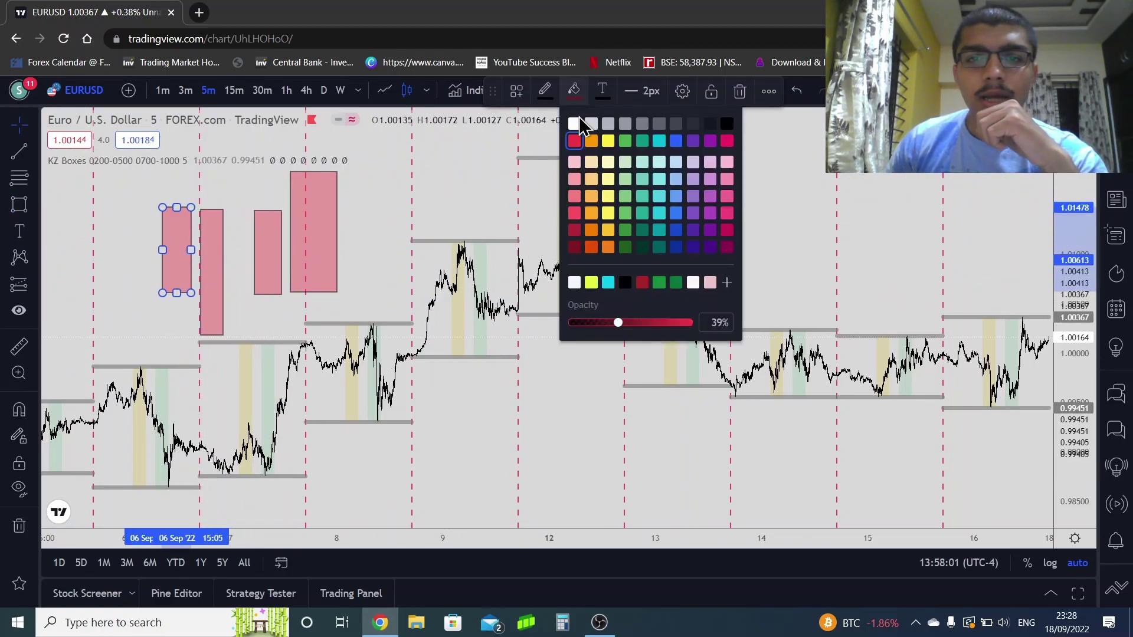
click(624, 141)
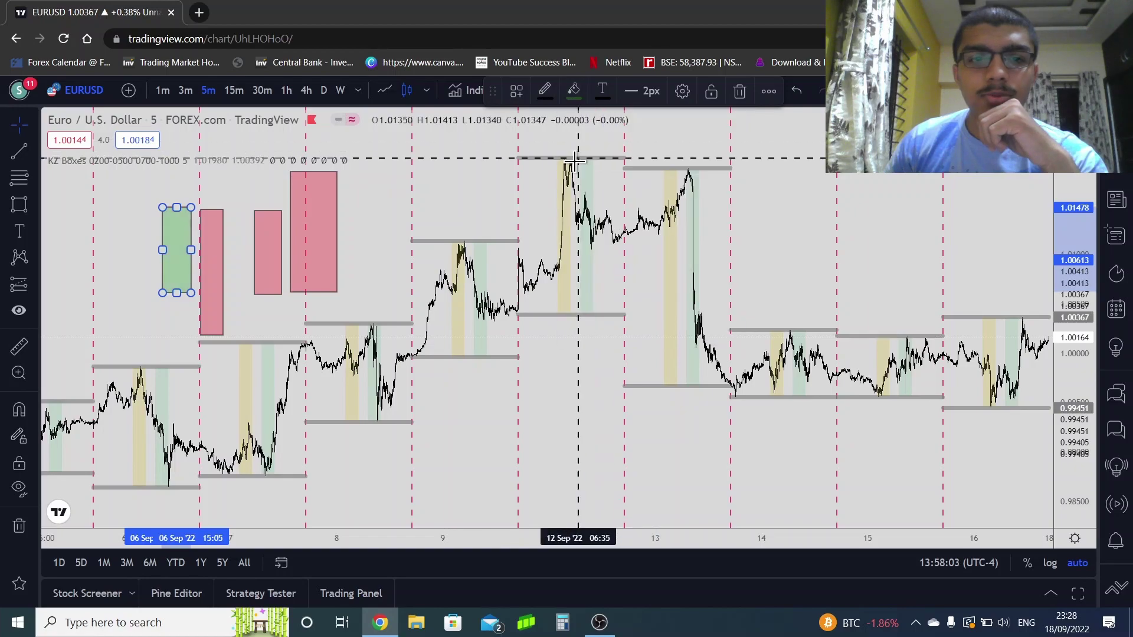
click(310, 290)
click(576, 97)
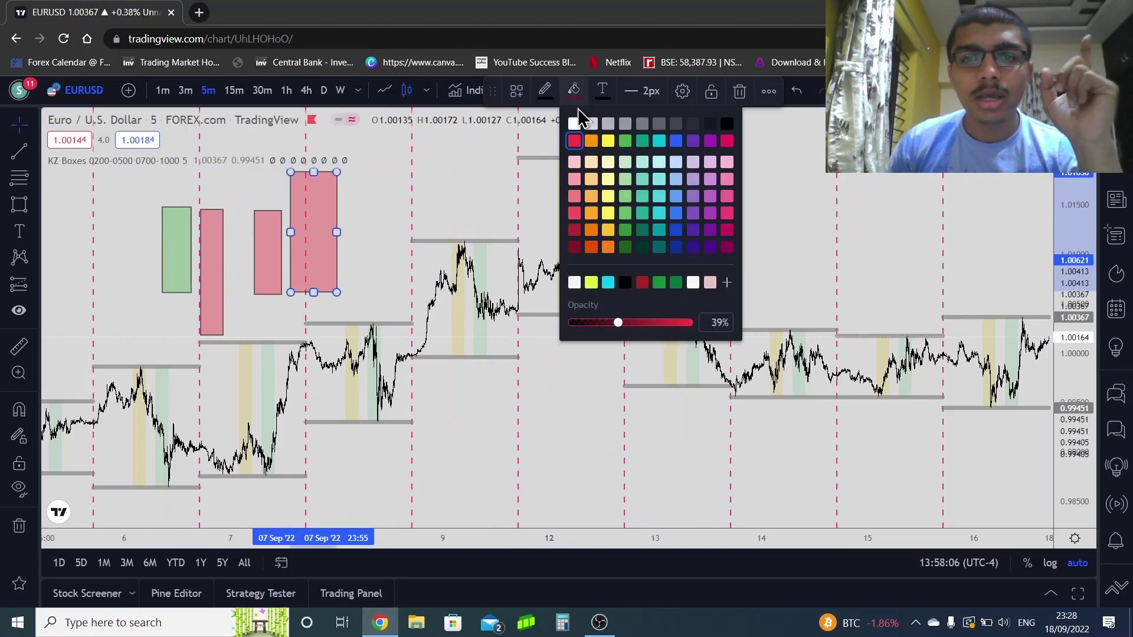
click(625, 140)
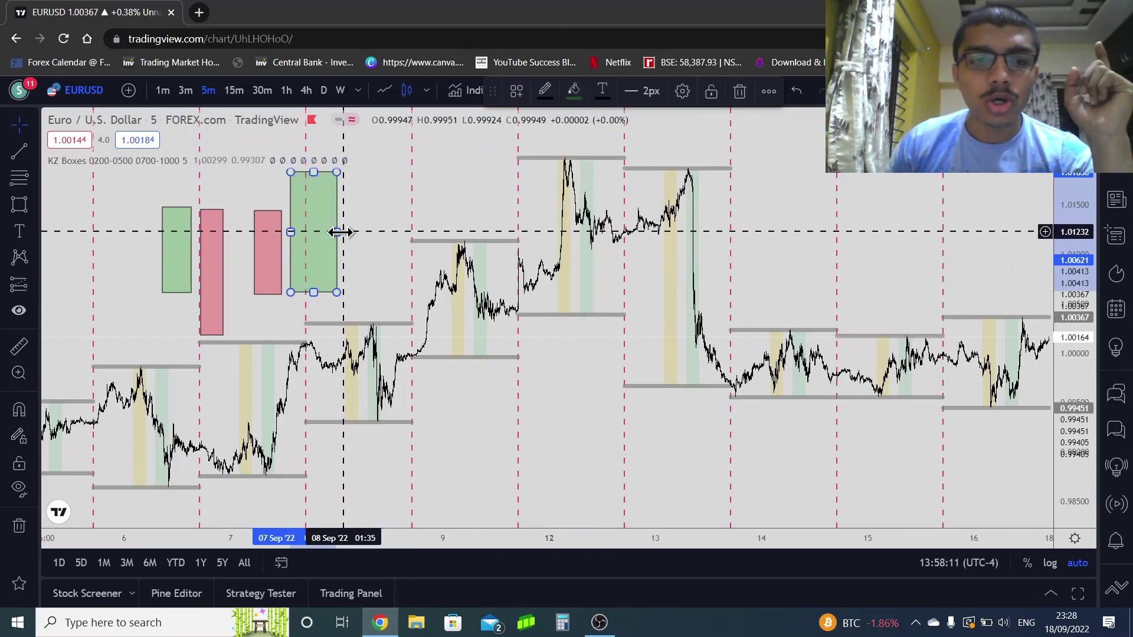
drag(336, 232, 317, 232)
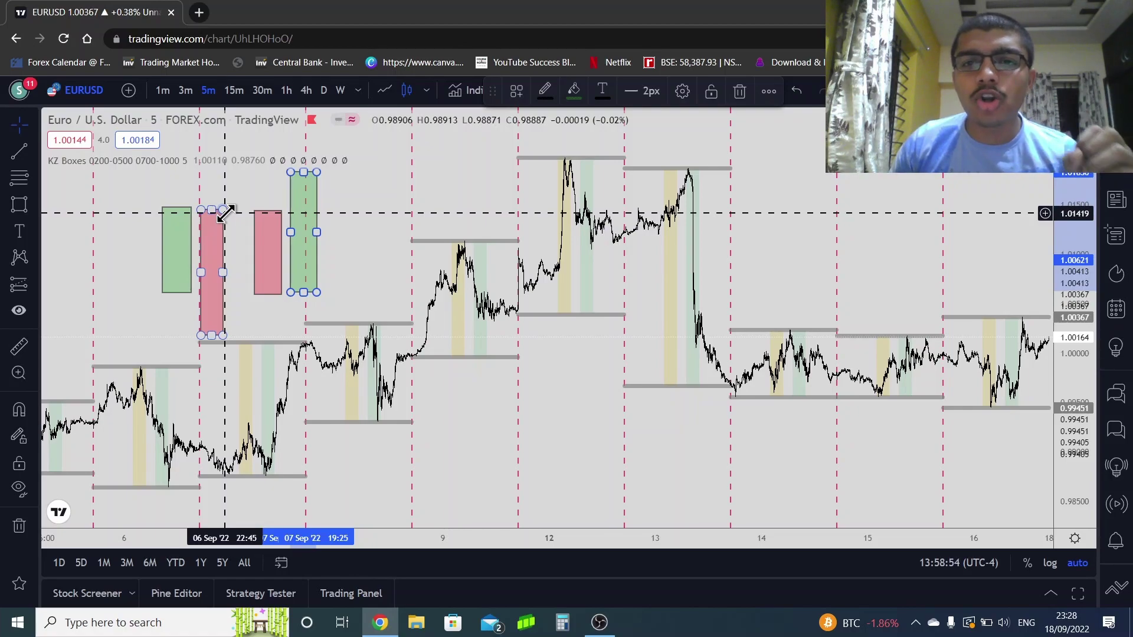
click(443, 198)
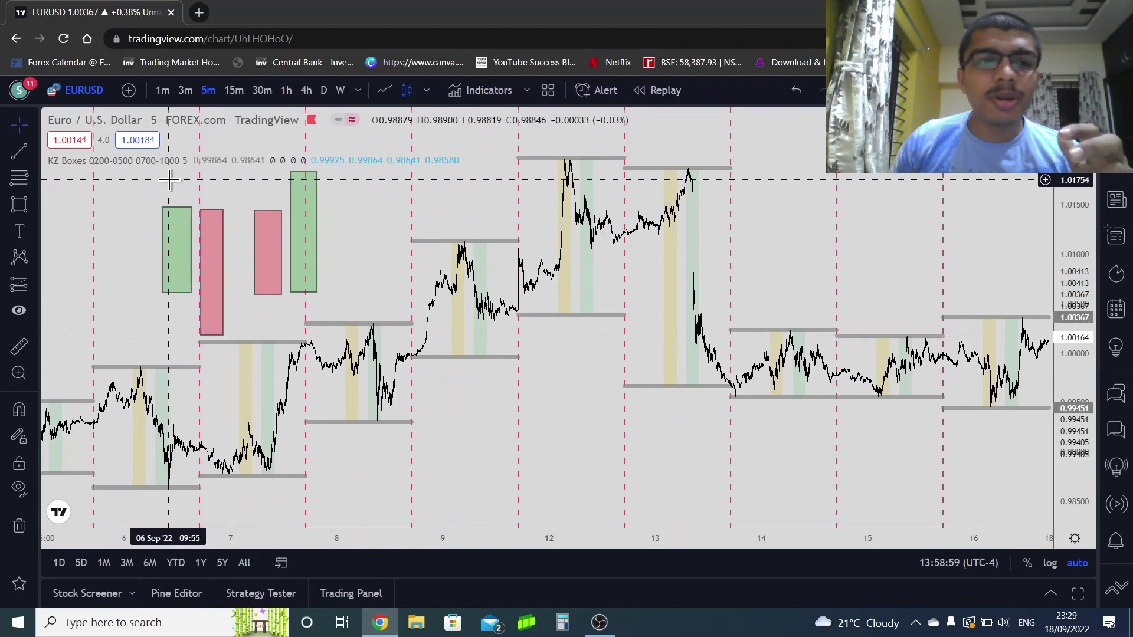
mouse_move(59, 168)
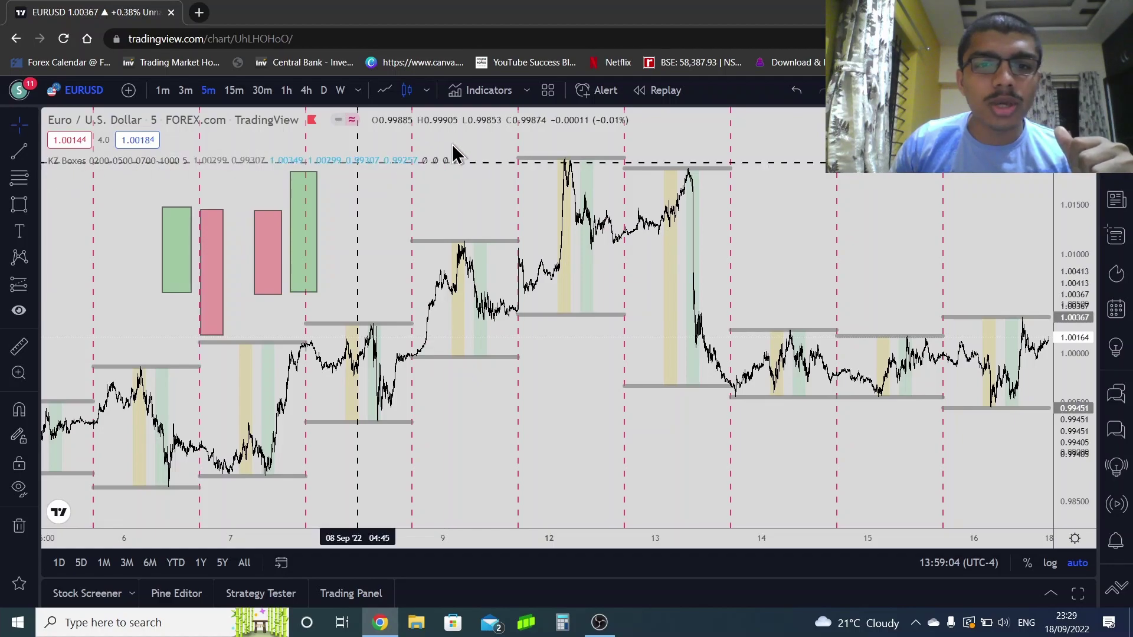
Confirm KZ Boxes unchanged at London 02:00–05:00, NY 07:00–10:00, box height 5.
click(500, 97)
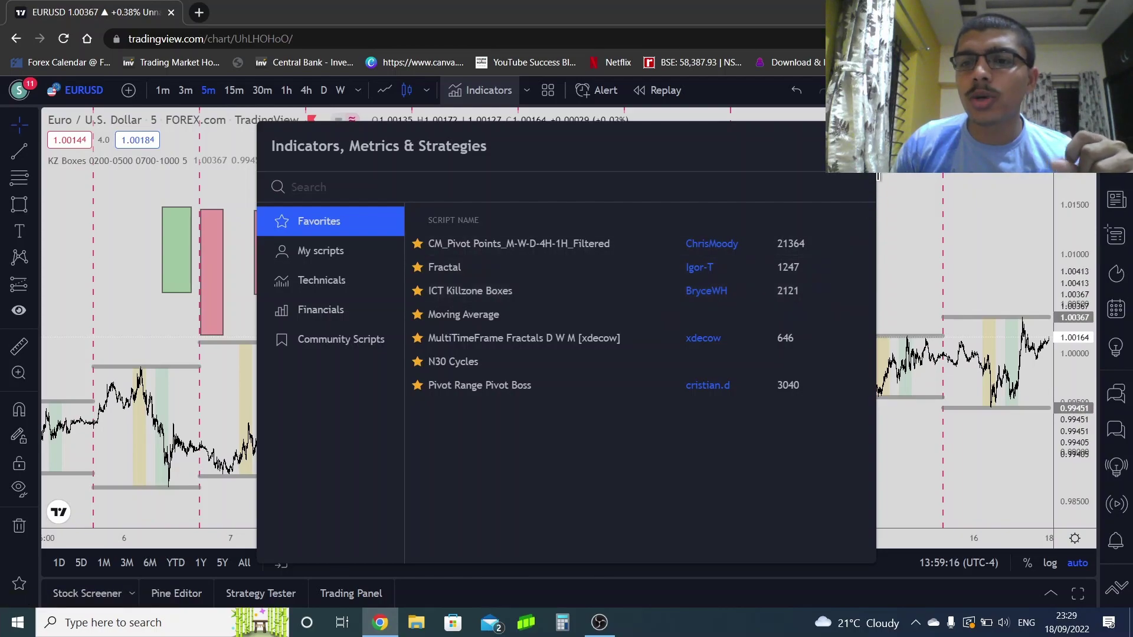
click(859, 147)
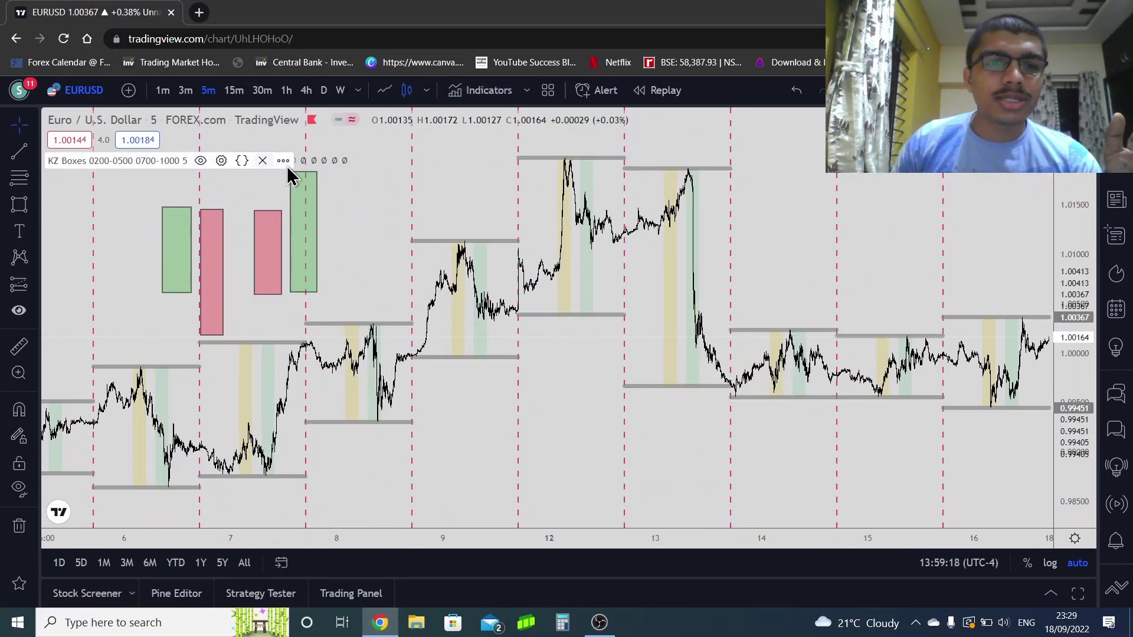
click(221, 161)
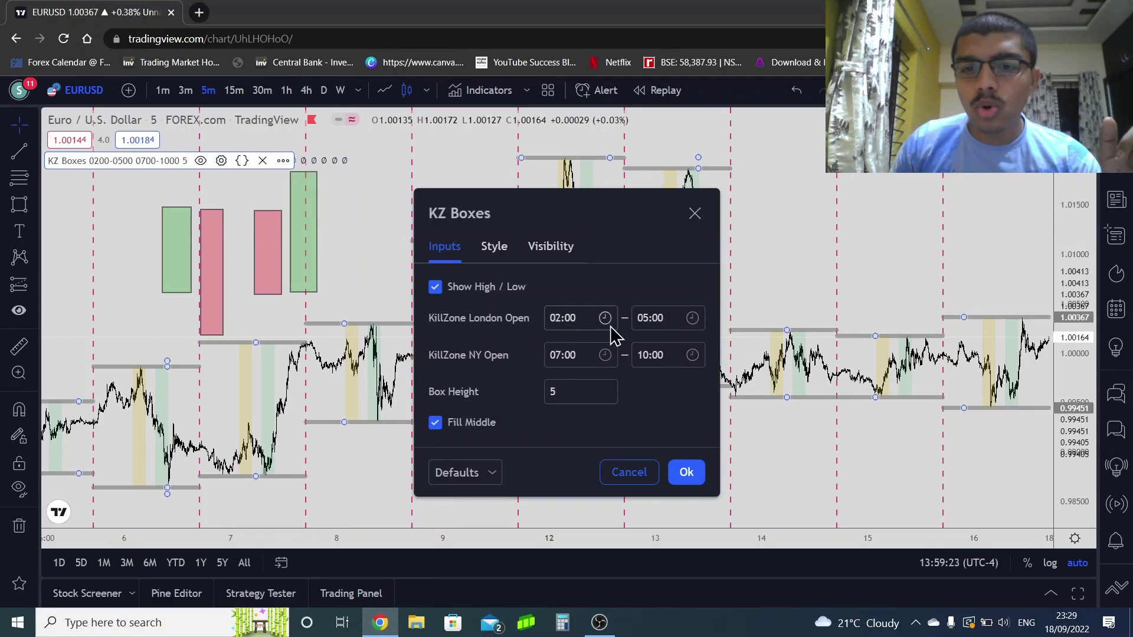
click(686, 472)
scroll(442, 449, up, 2)
drag(442, 448, 675, 445)
Zoom and pan the chart so 11–12 Sep and the 12 Sep killzones fill the view.
scroll(624, 445, up, 3)
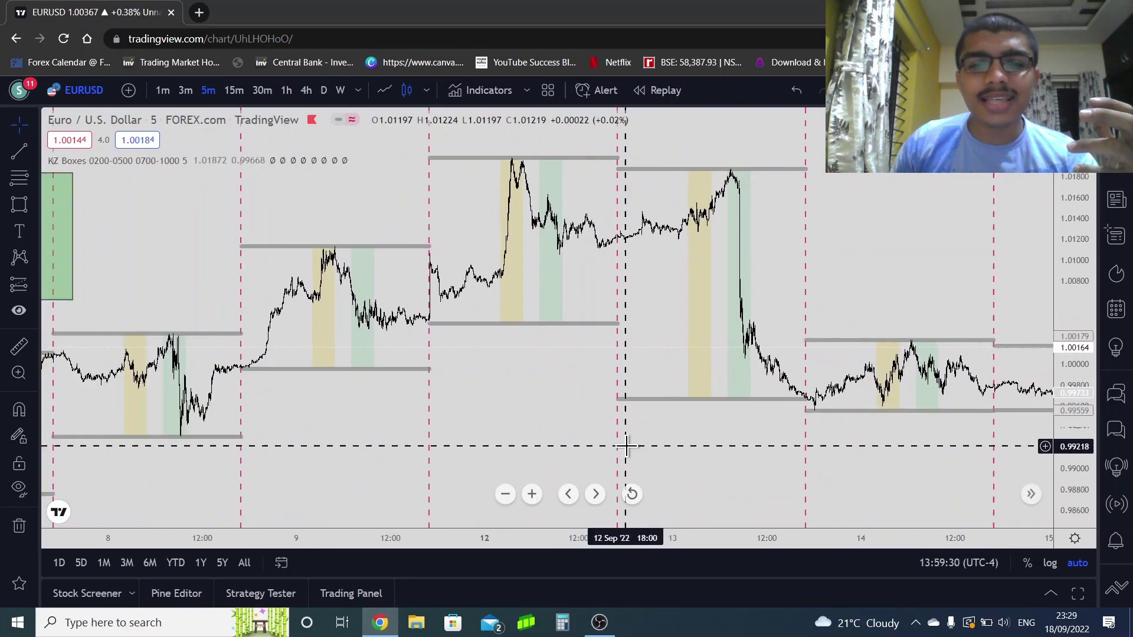
drag(372, 445, 743, 449)
scroll(742, 450, up, 3)
drag(584, 450, 827, 453)
scroll(462, 435, up, 1)
drag(462, 436, 791, 438)
scroll(790, 436, down, 2)
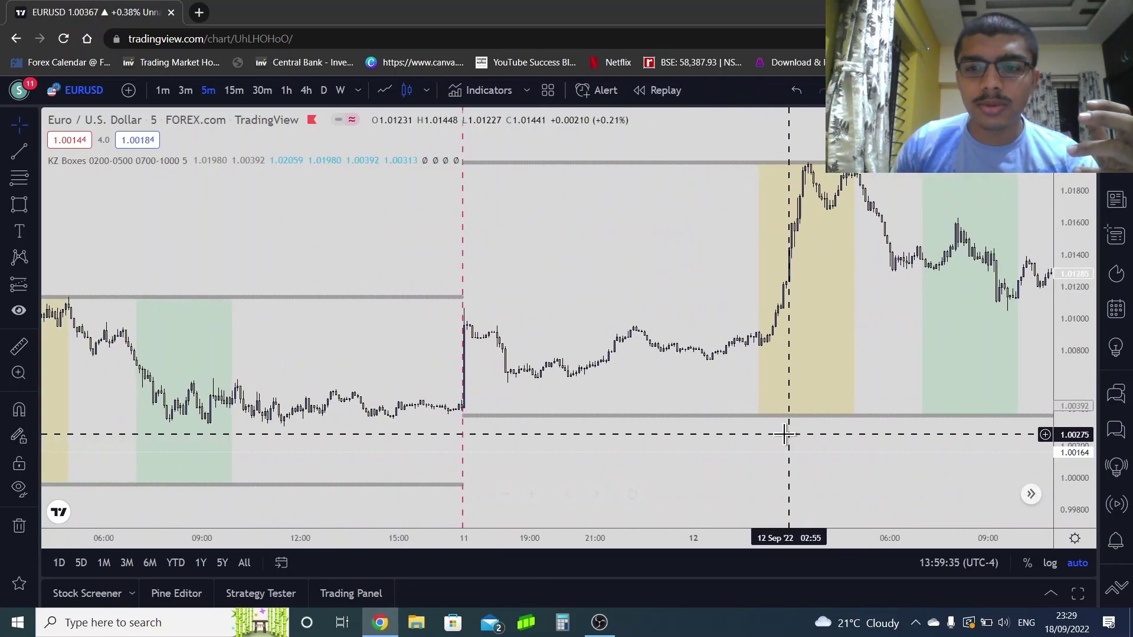
scroll(652, 435, down, 1)
drag(652, 435, 631, 429)
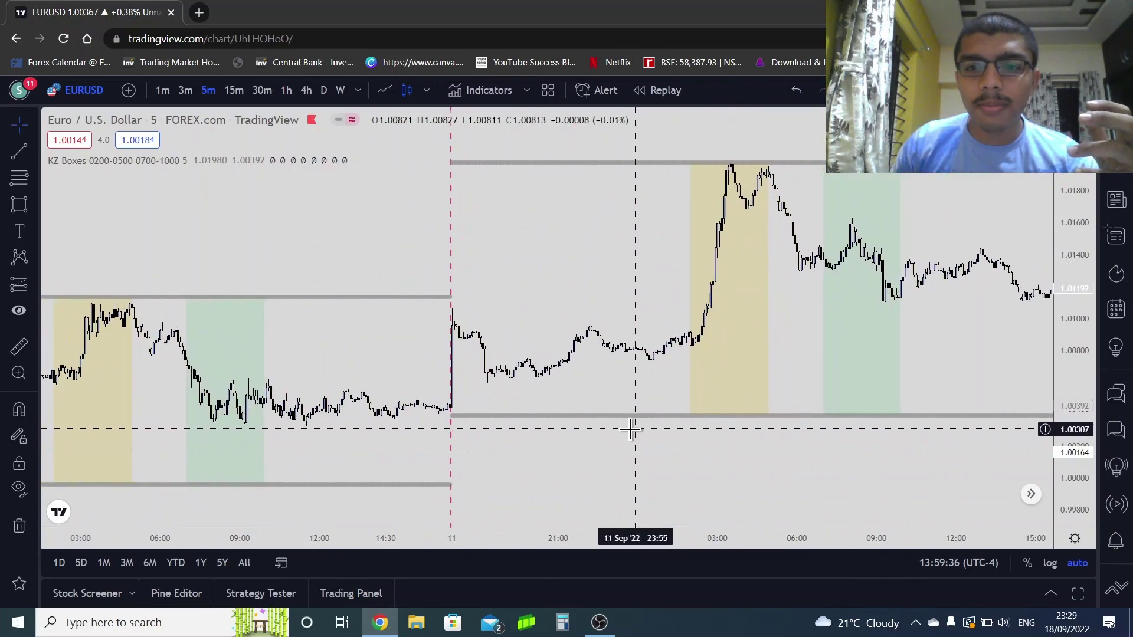
click(20, 151)
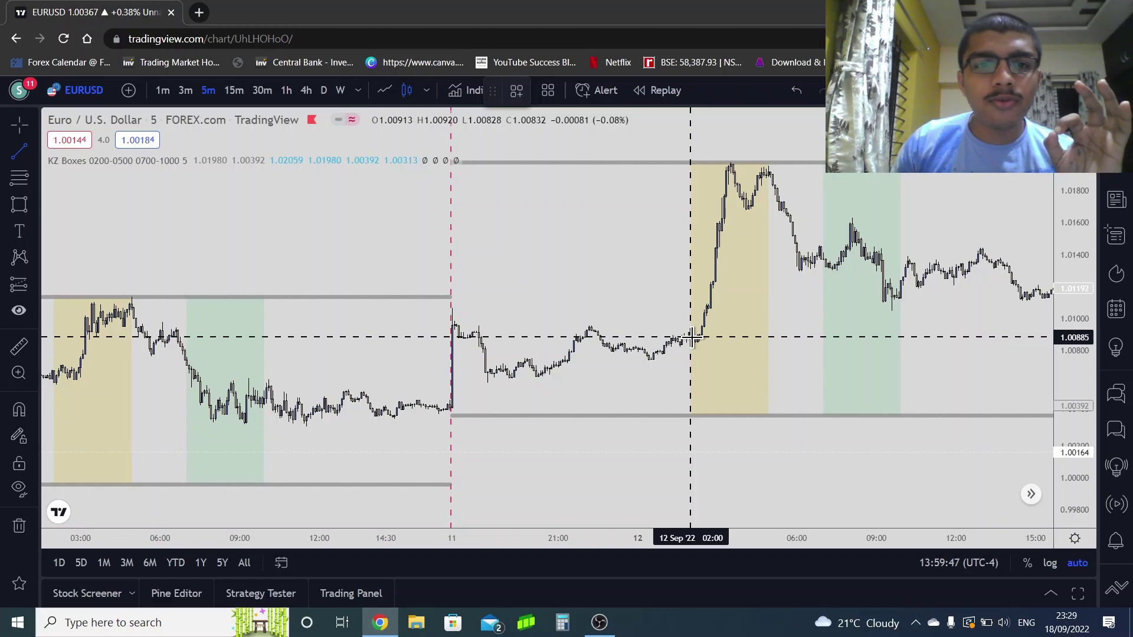
Place a horizontal ray at the 12 Sep 02:00 bar and set its price to 1.00913.
click(34, 205)
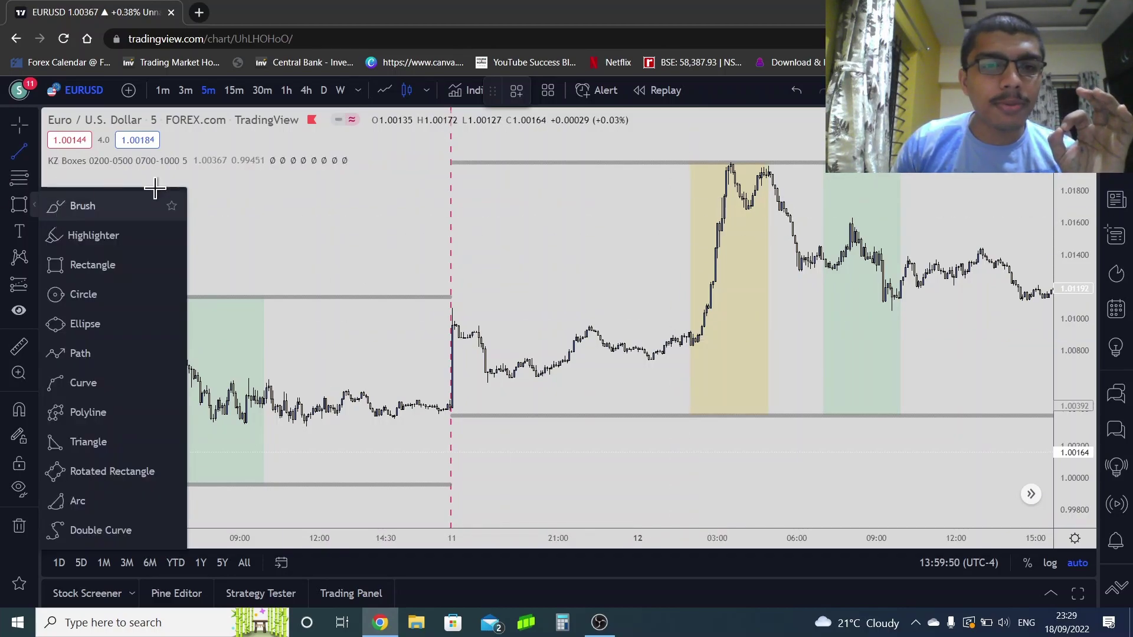
click(155, 201)
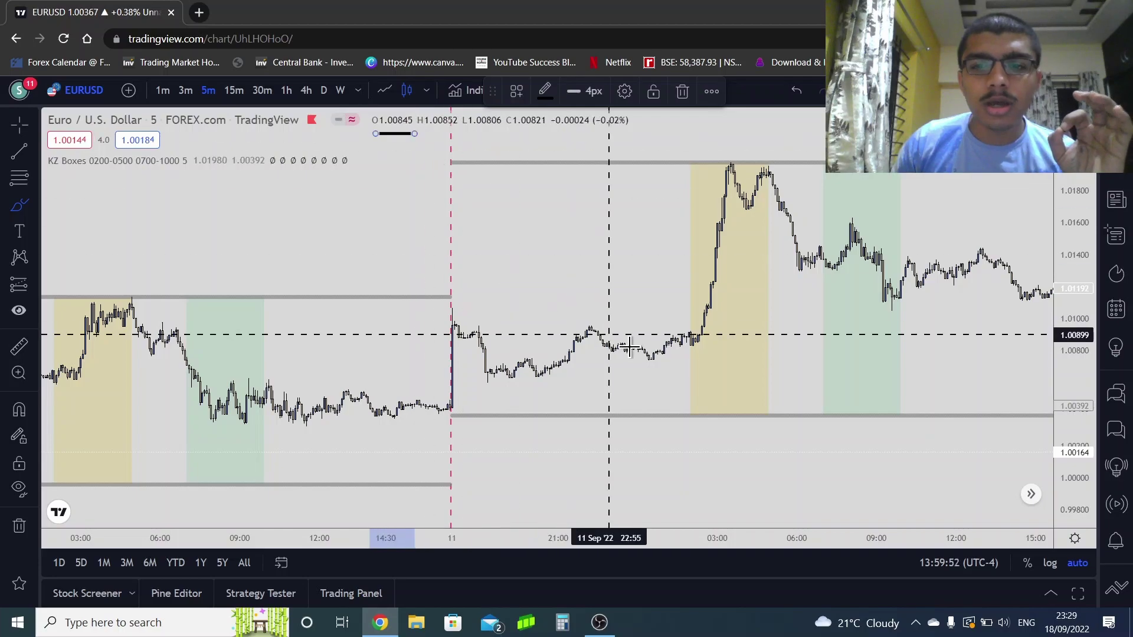
click(34, 151)
click(47, 357)
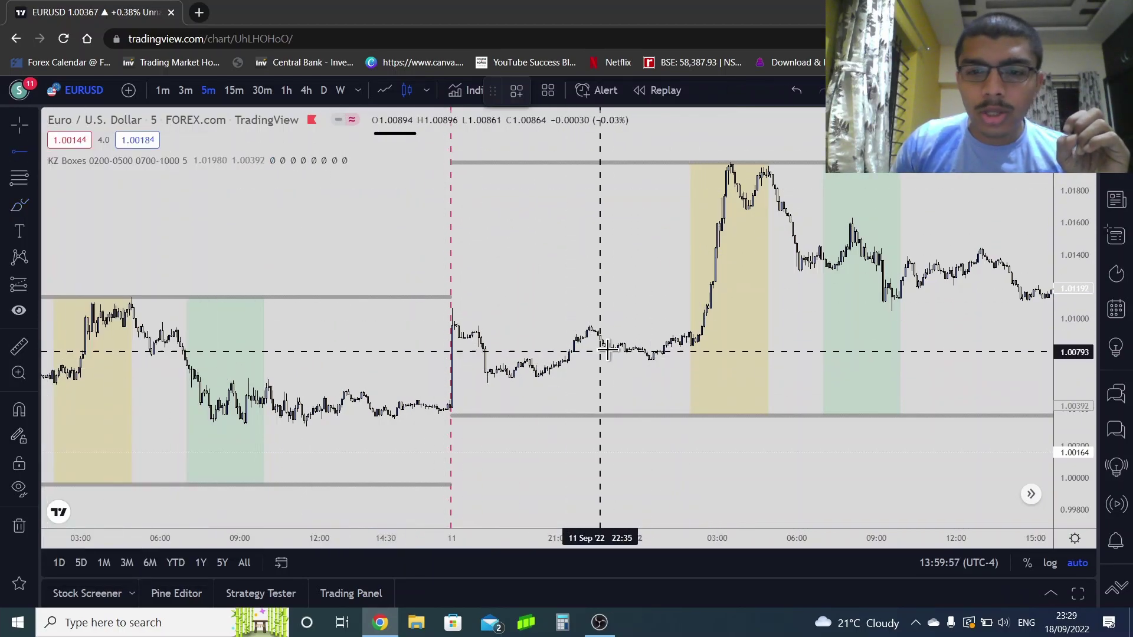
click(690, 337)
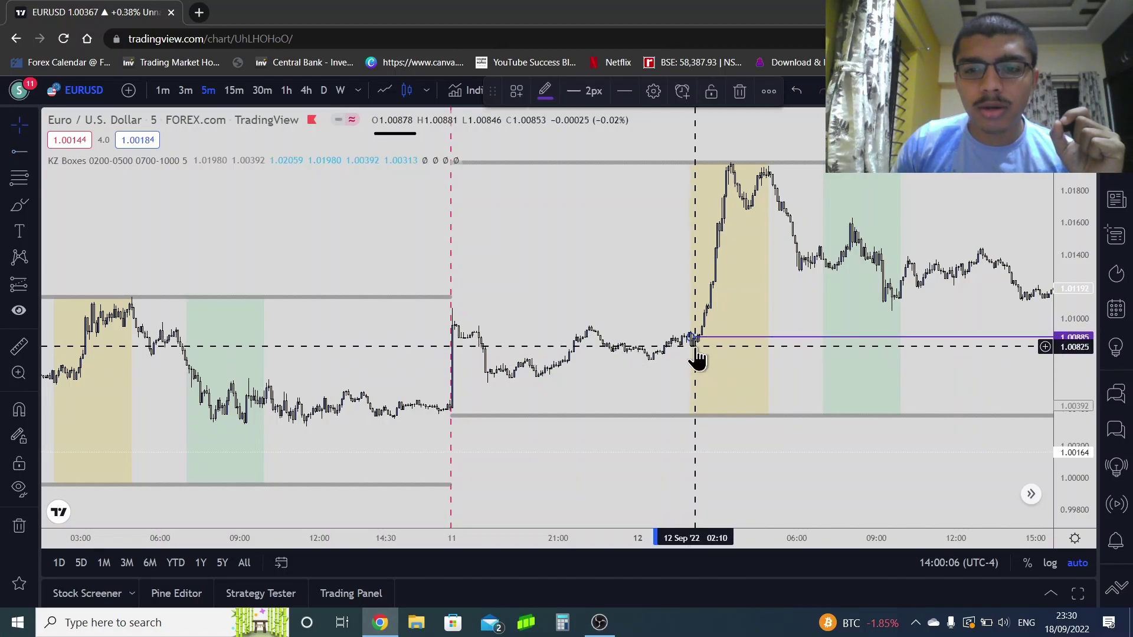
double_click(693, 345)
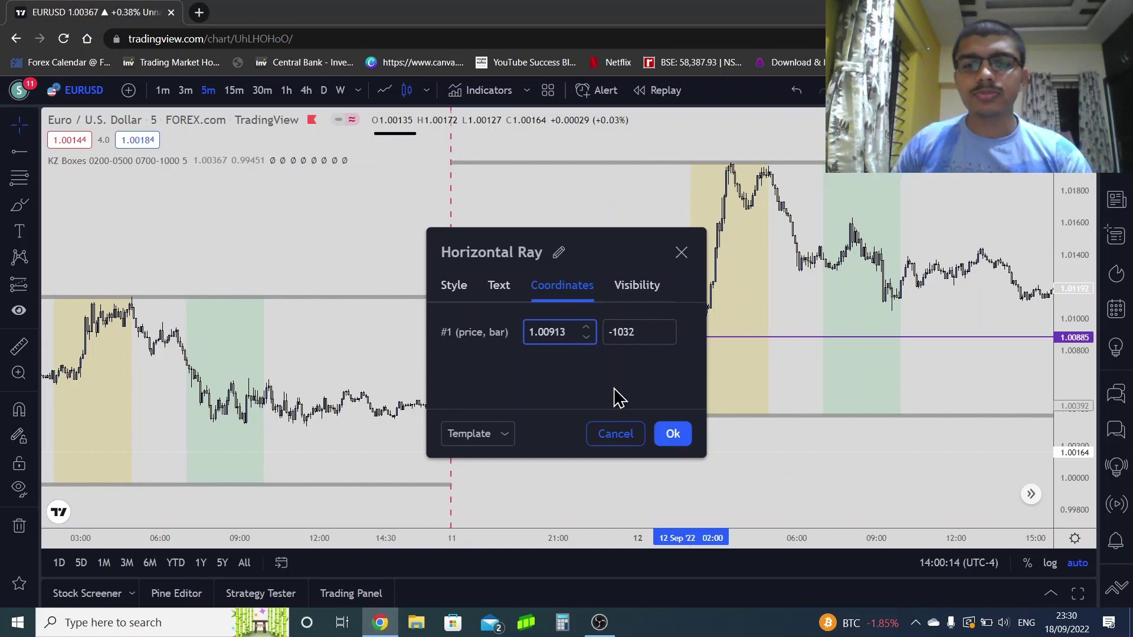
click(673, 434)
drag(721, 445, 456, 454)
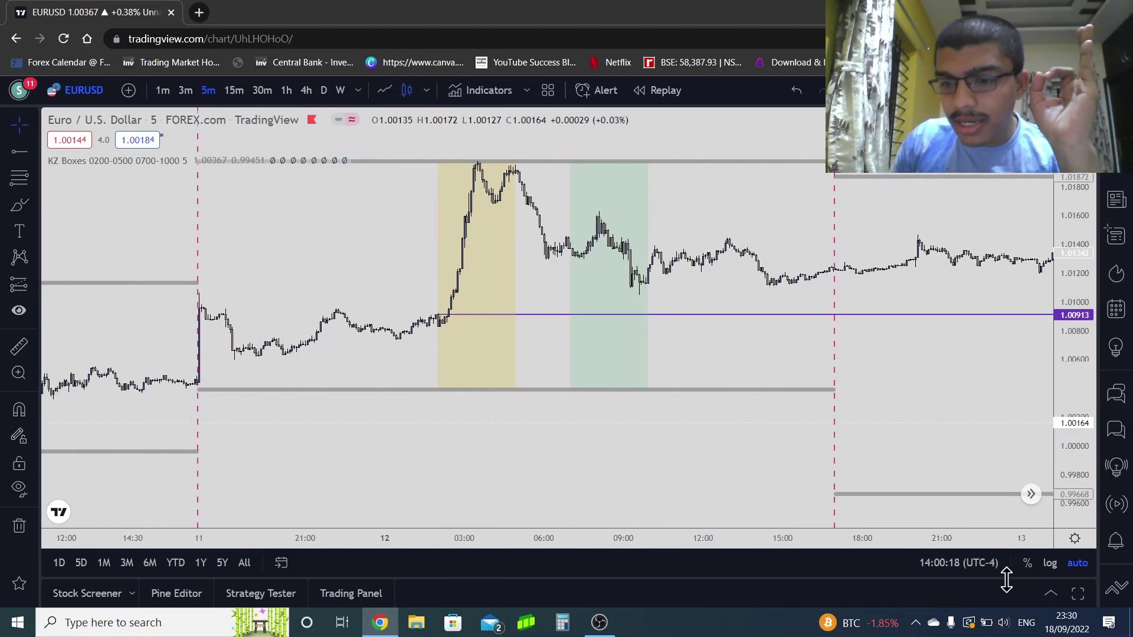
click(980, 565)
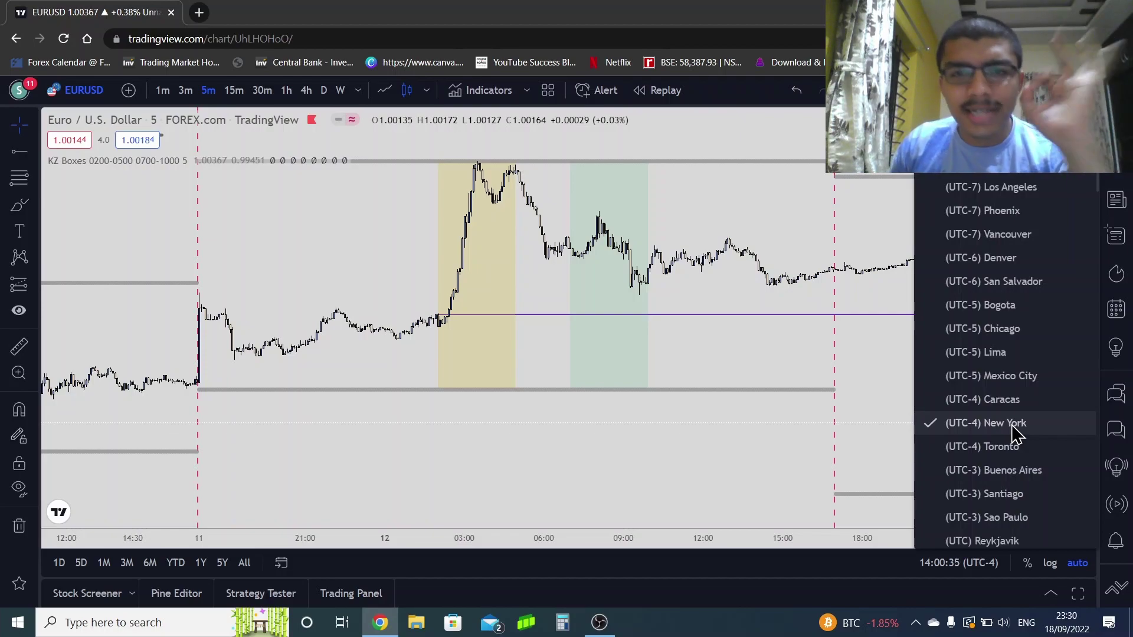
click(673, 424)
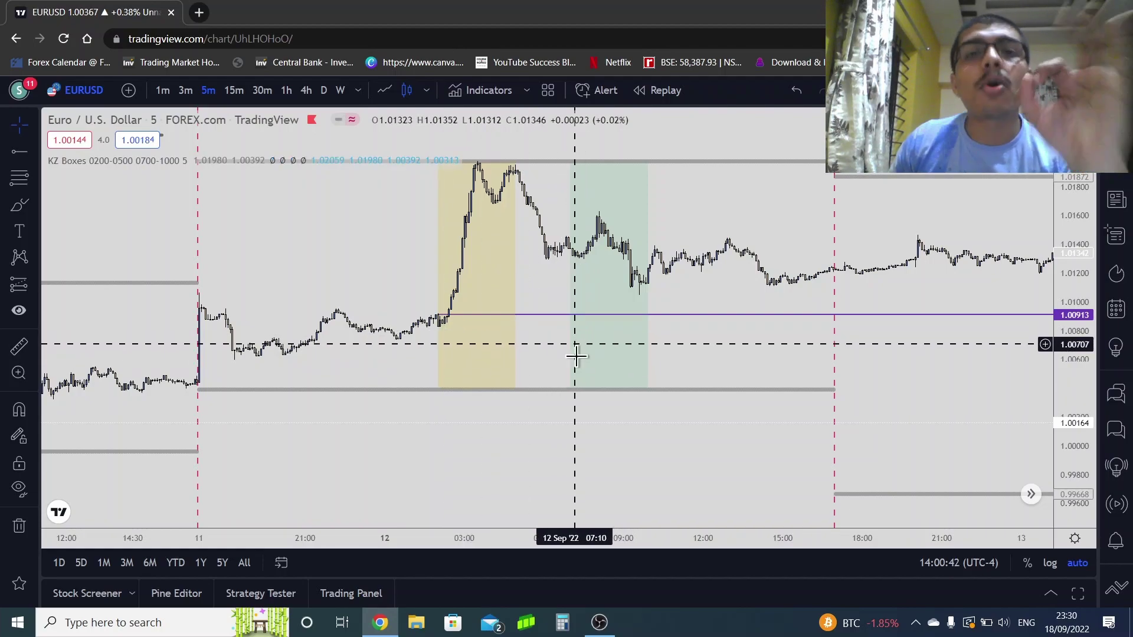
click(18, 157)
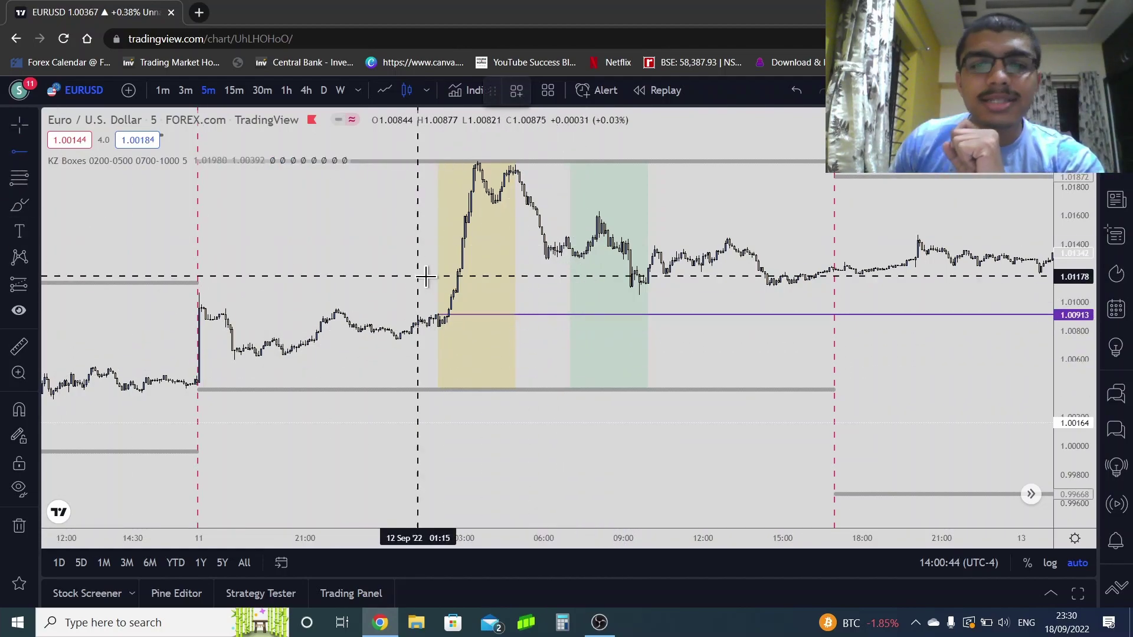
Add another horizontal ray on 12 Sep and set its price to 1.01371.
click(574, 251)
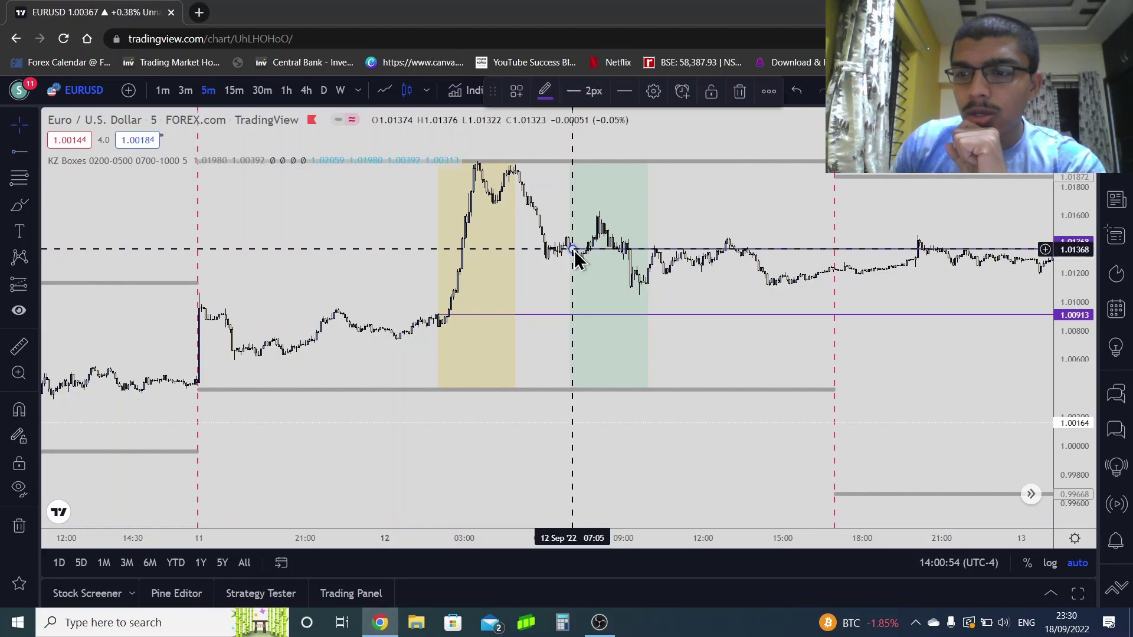
double_click(577, 246)
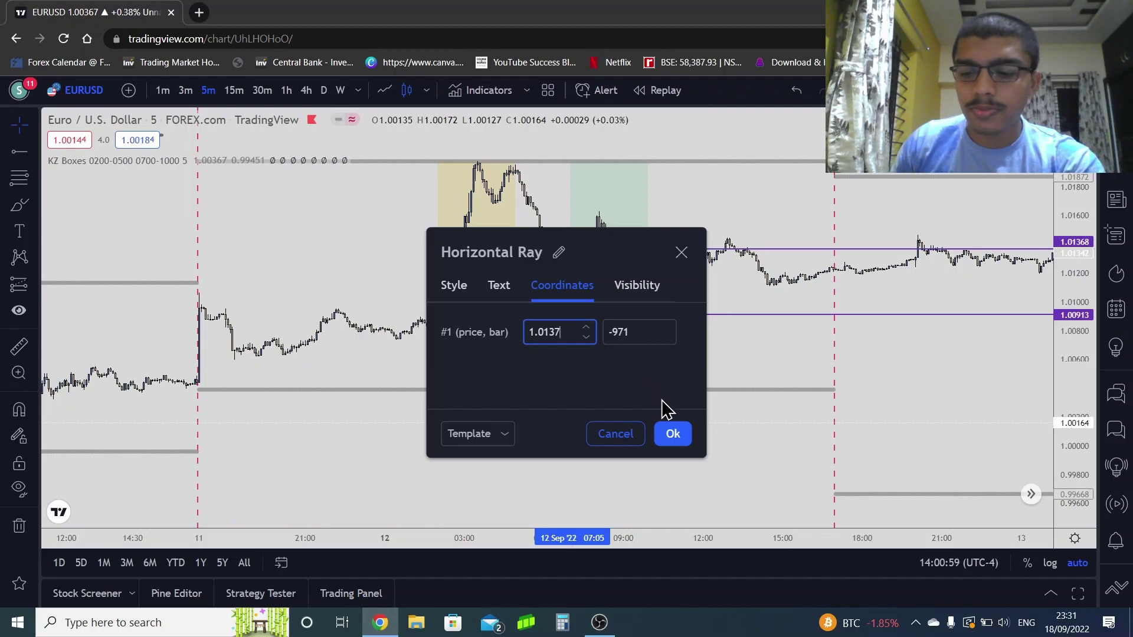
click(683, 436)
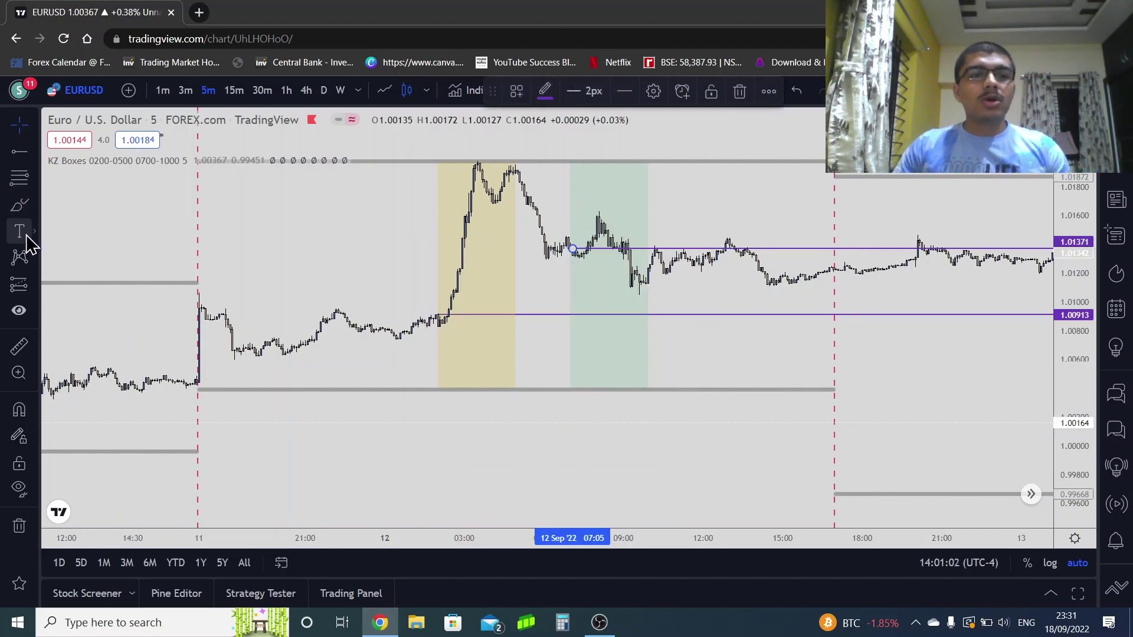
scroll(562, 299, down, 2)
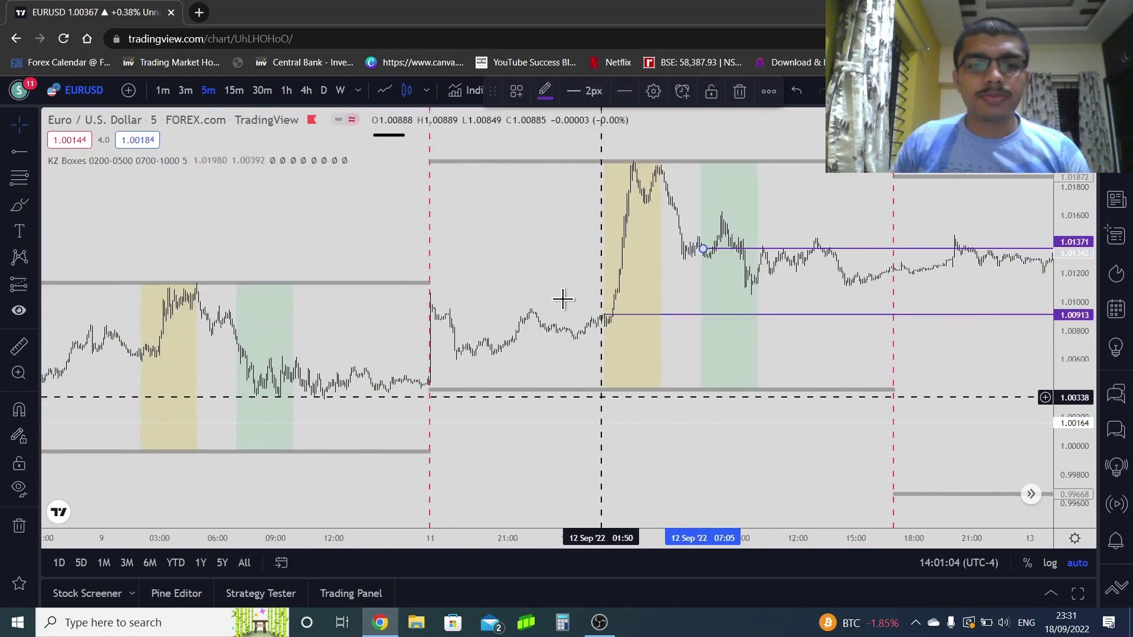
scroll(442, 376, up, 2)
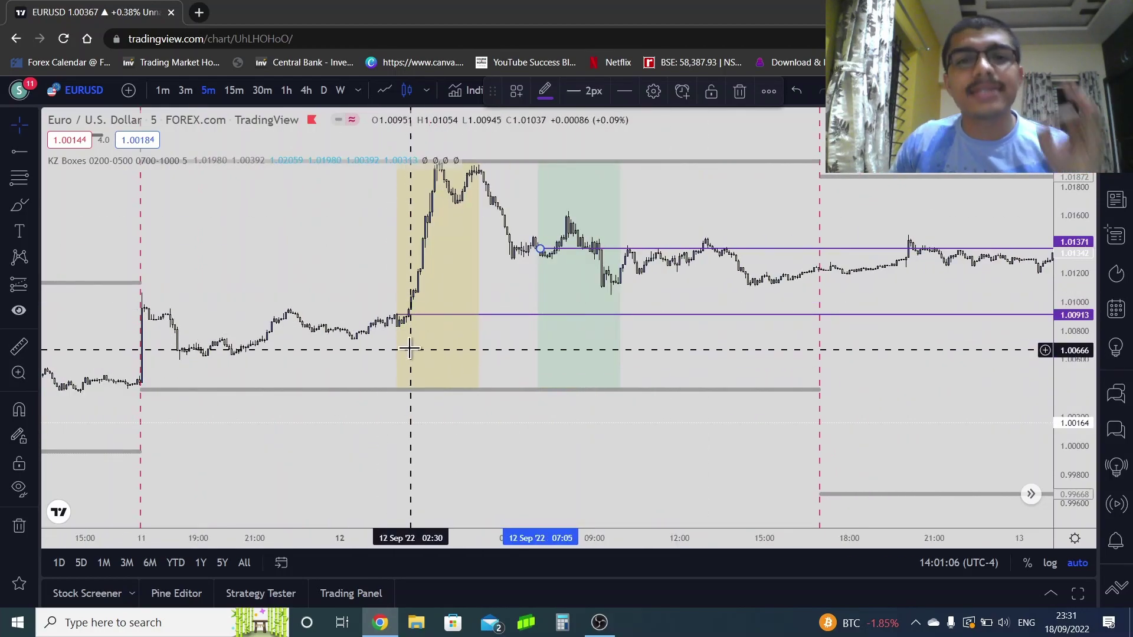
Handwrite an S above the 11 Sep session and start a Fibonacci retracement near 1.00958.
click(22, 205)
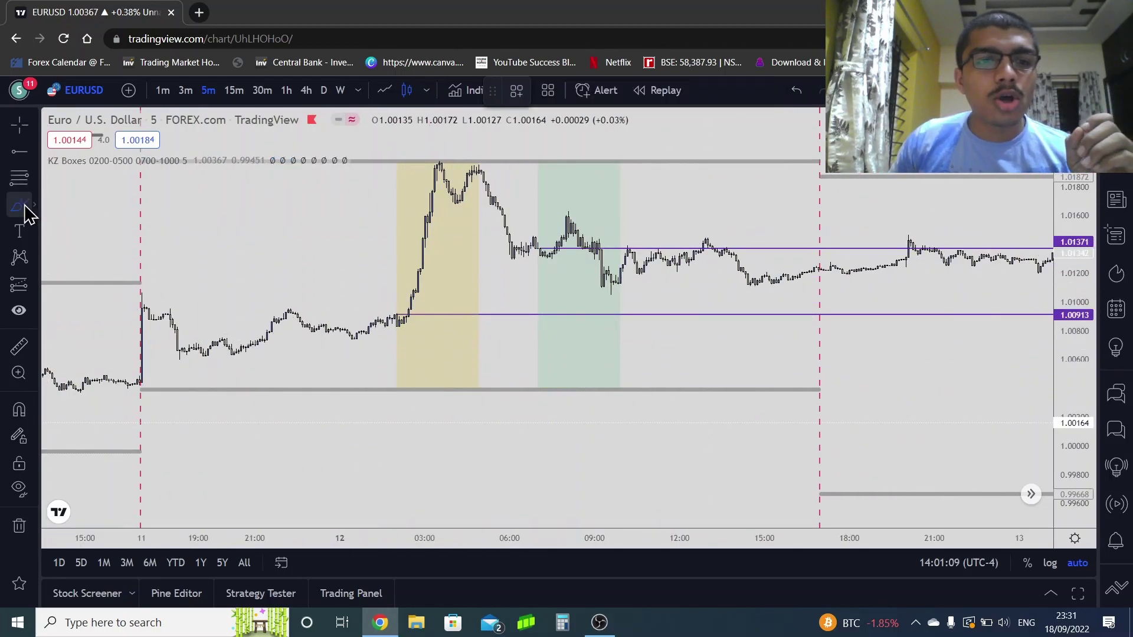
scroll(89, 283, down, 2)
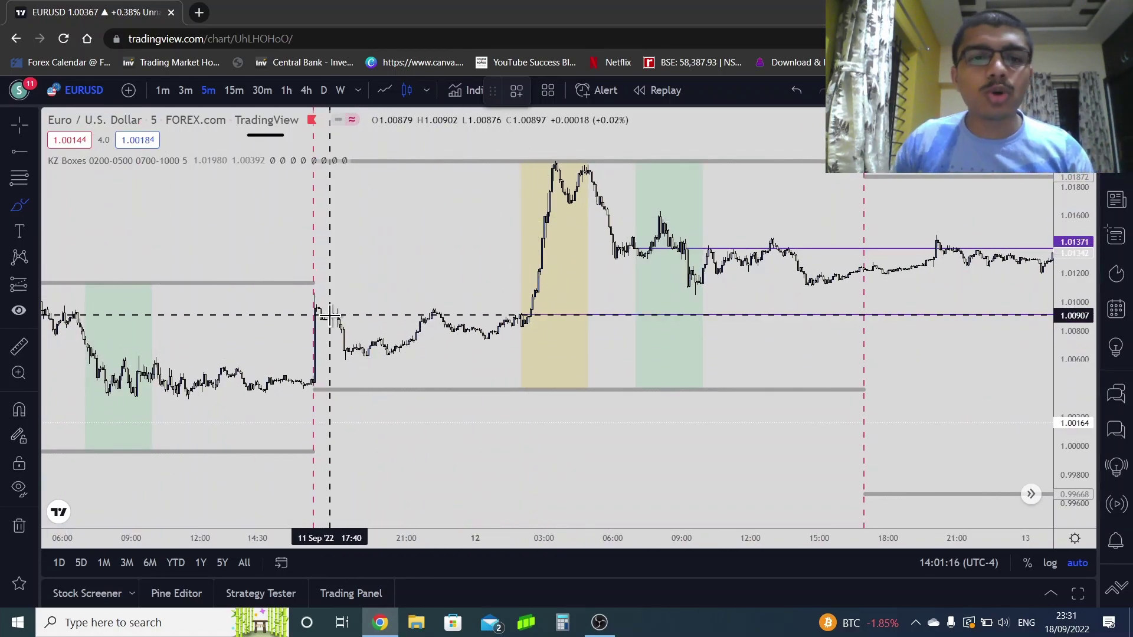
mouse_move(292, 207)
mouse_down()
mouse_move(321, 236)
mouse_move(257, 256)
mouse_up()
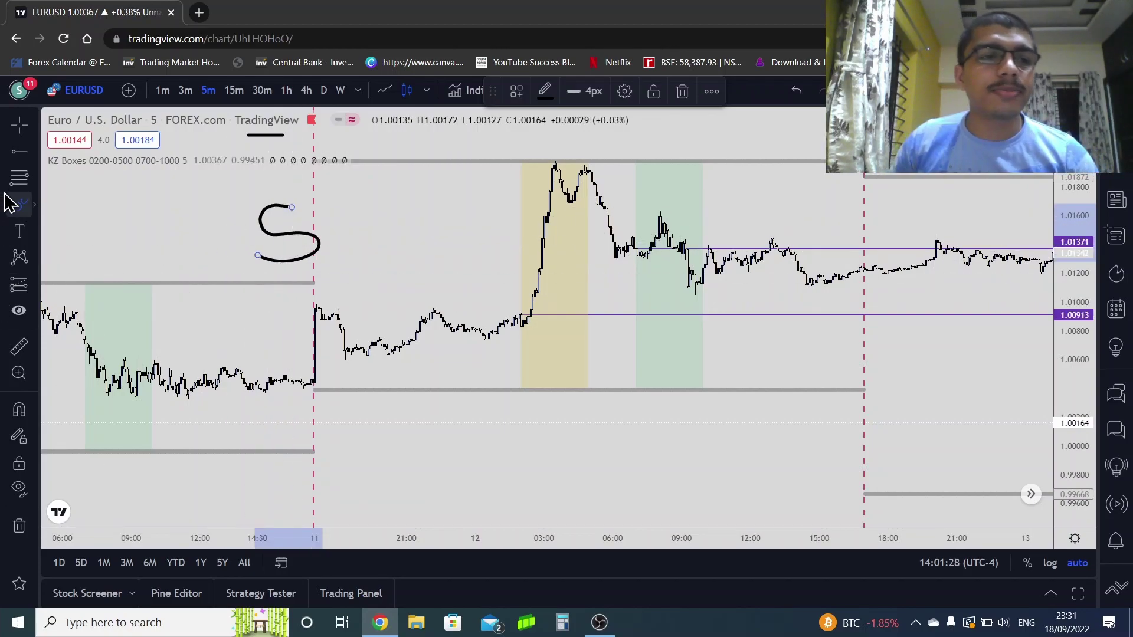
click(19, 177)
click(361, 308)
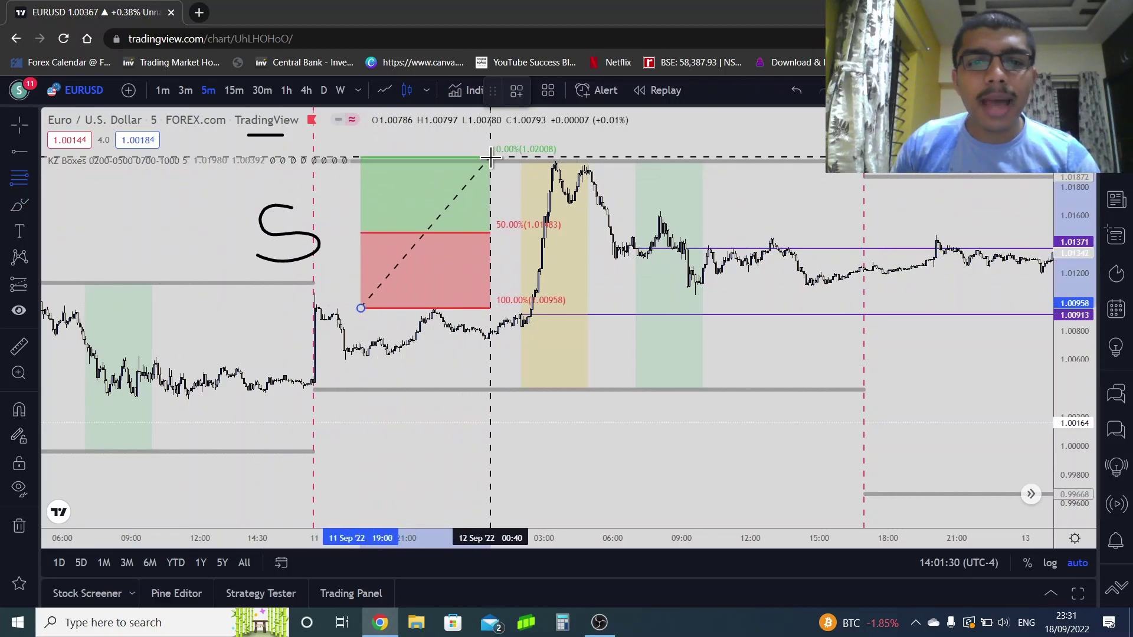
Flip the retracement downward and fit it to the 12 Sep move: 100% 1.01371, 0% 1.00466.
click(491, 157)
mouse_move(490, 157)
mouse_down()
mouse_move(417, 435)
mouse_move(453, 437)
mouse_up()
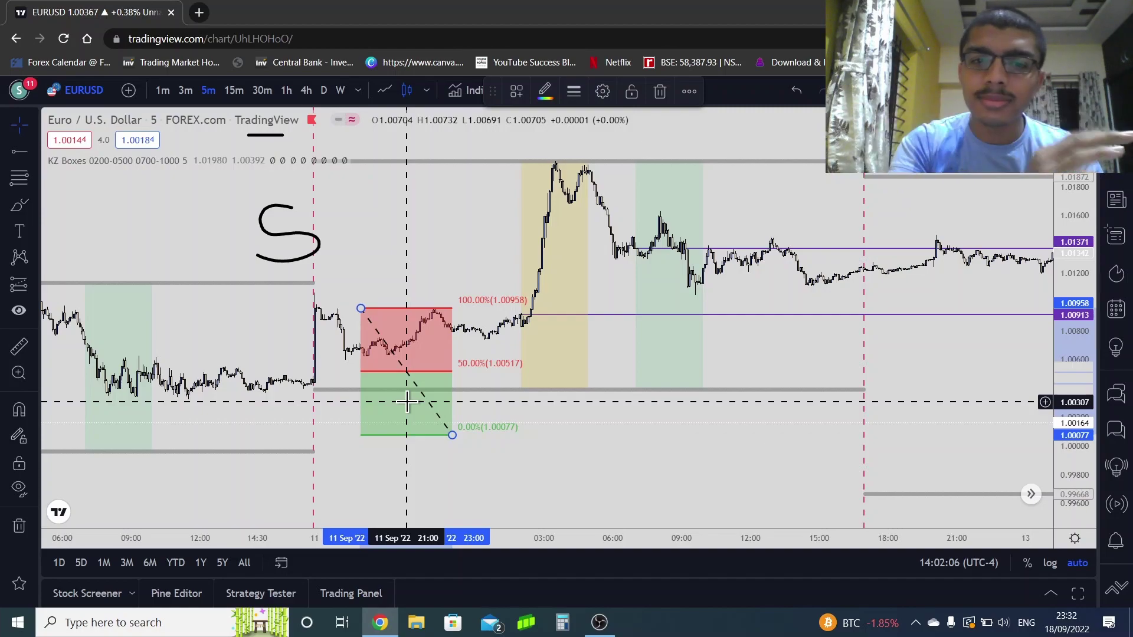
mouse_move(394, 376)
mouse_down()
mouse_move(464, 368)
mouse_move(554, 315)
mouse_up()
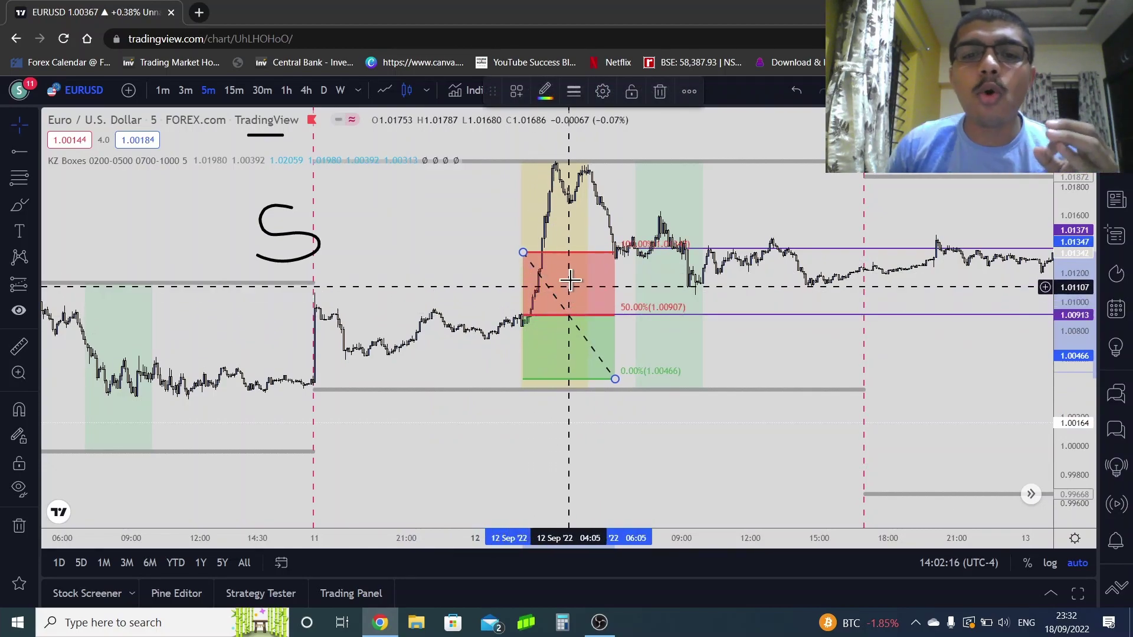
mouse_move(523, 252)
mouse_down()
mouse_move(532, 156)
mouse_move(525, 252)
mouse_up()
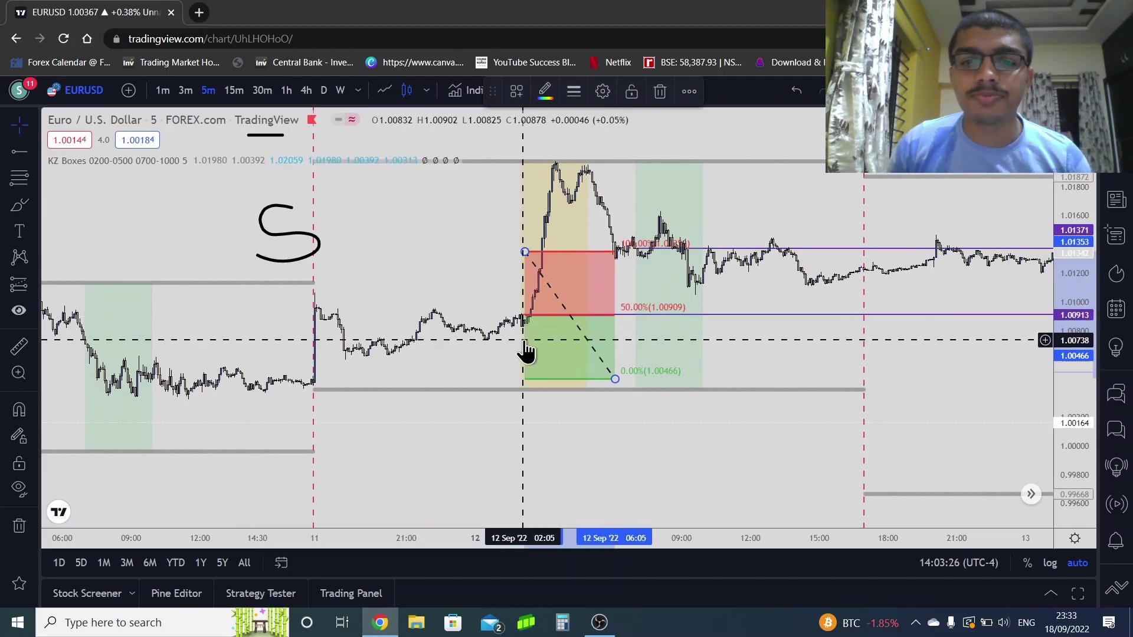
Delete the old retracement and start a new Fibonacci retracement beside the yellow killzone.
scroll(559, 312, up, 3)
scroll(518, 374, right, 5)
scroll(883, 407, left, 5)
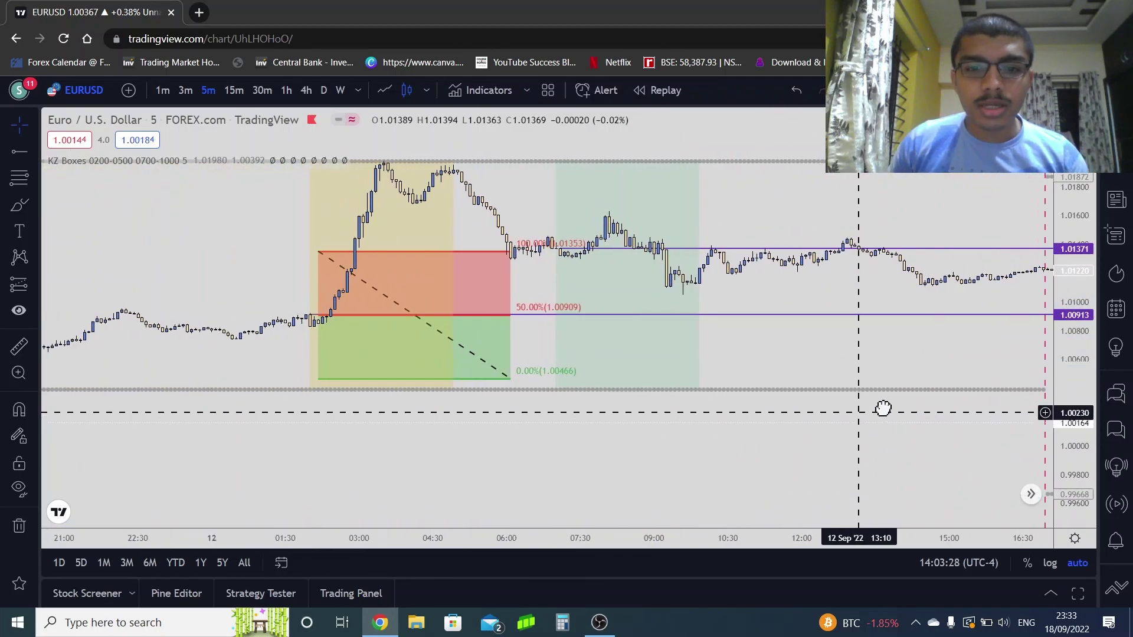
click(594, 384)
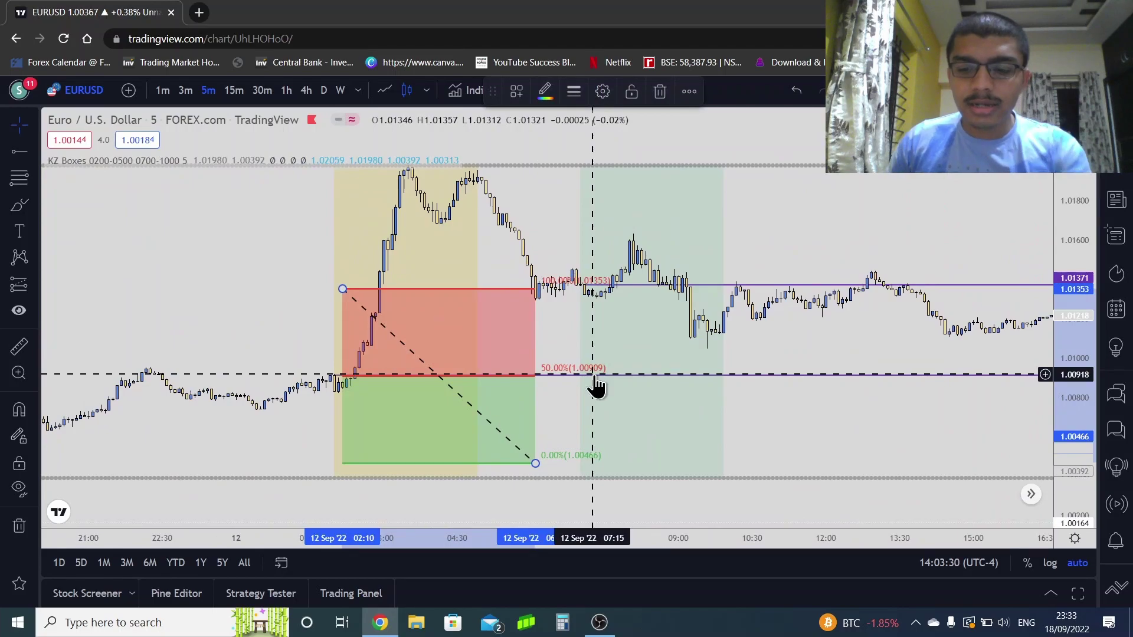
key(Delete)
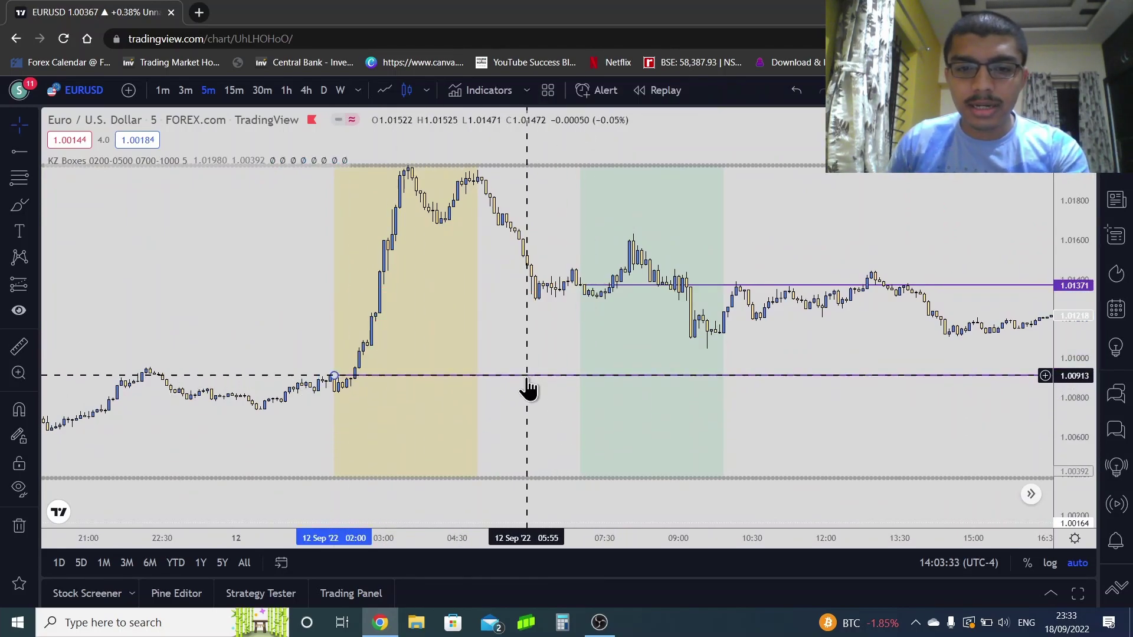
click(19, 177)
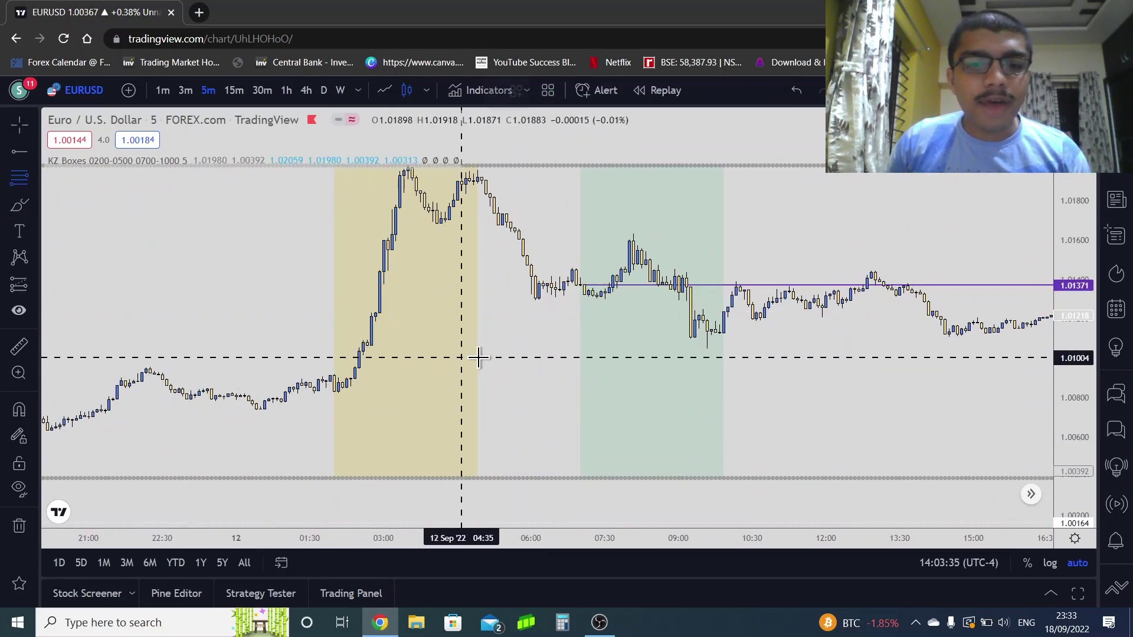
click(465, 401)
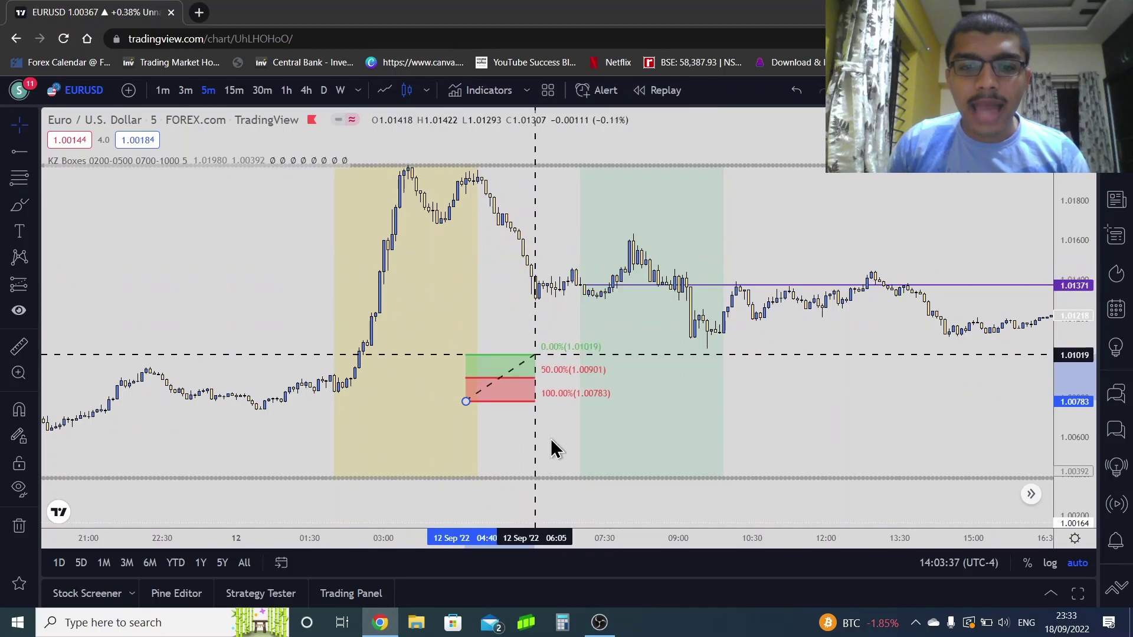
Finish the retracement and drag it over the green killzone, spanning 1.01769 to 1.00972.
click(560, 505)
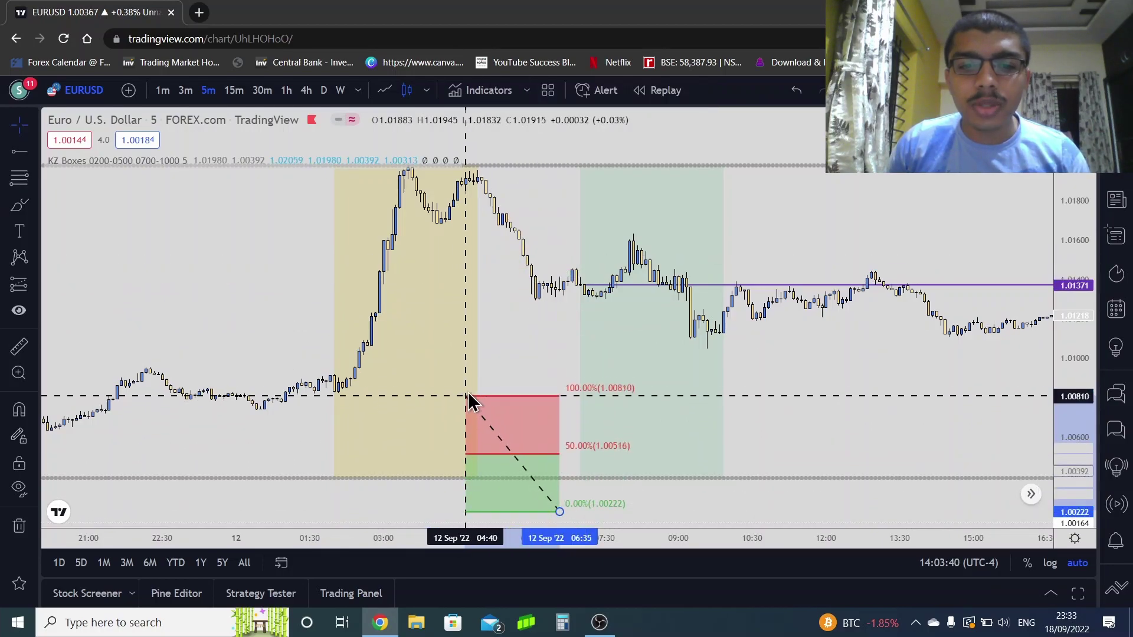
drag(466, 401, 477, 354)
mouse_move(503, 447)
mouse_down()
mouse_move(587, 360)
mouse_move(609, 285)
mouse_up()
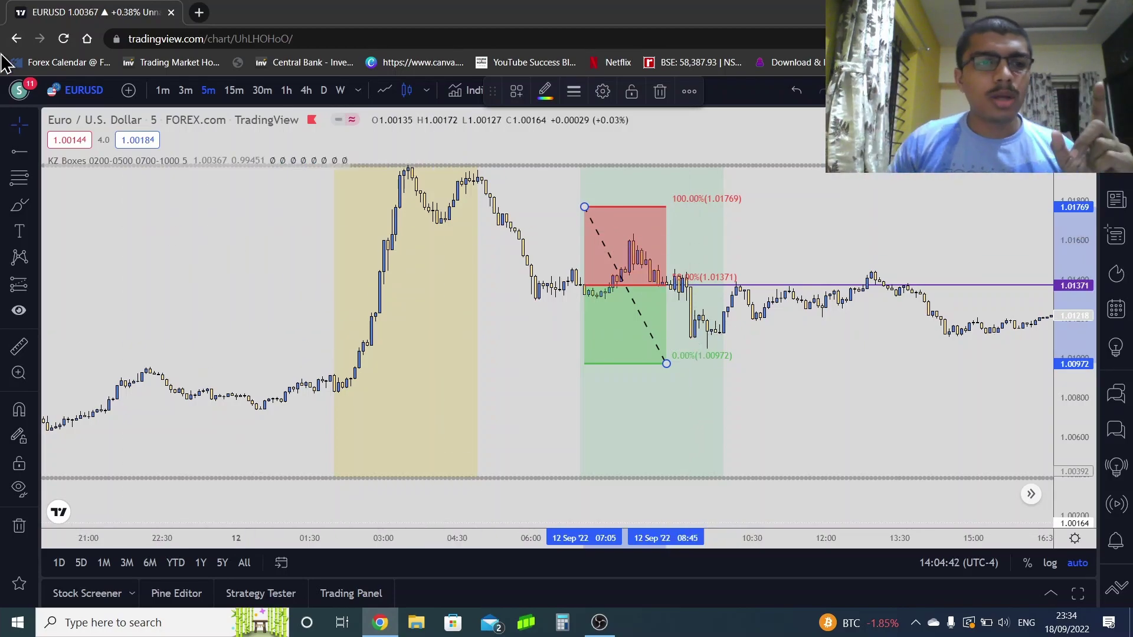
Handwrite the notes BM and BLN at the chart's top left with the brush.
click(18, 205)
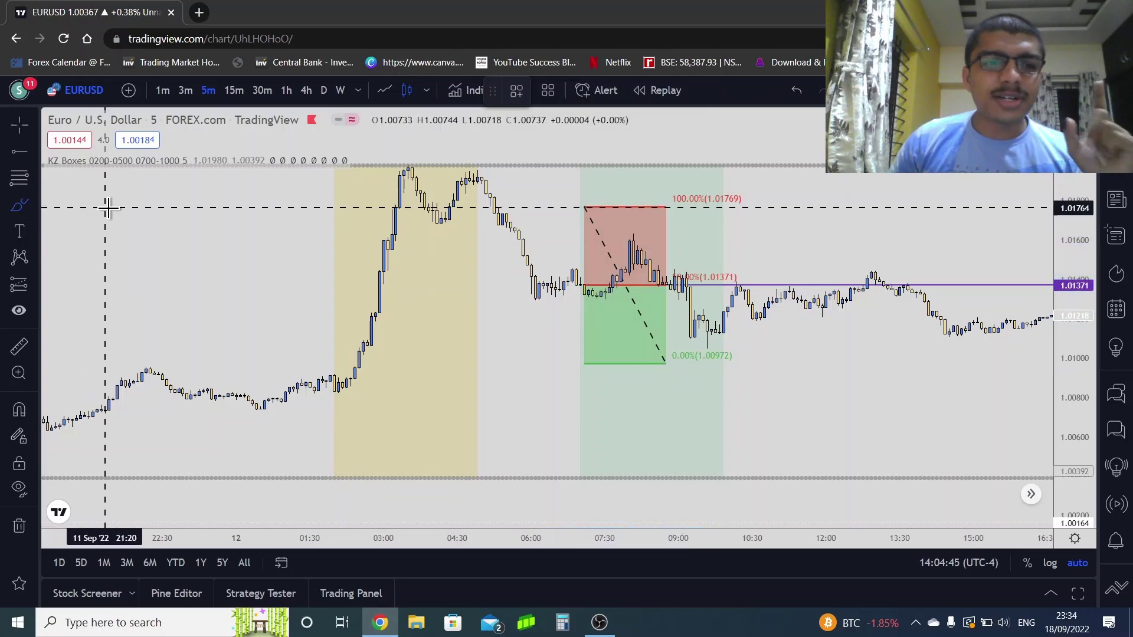
mouse_move(96, 199)
mouse_down()
mouse_move(94, 233)
mouse_move(99, 184)
mouse_move(93, 241)
mouse_move(133, 177)
mouse_move(167, 228)
mouse_up()
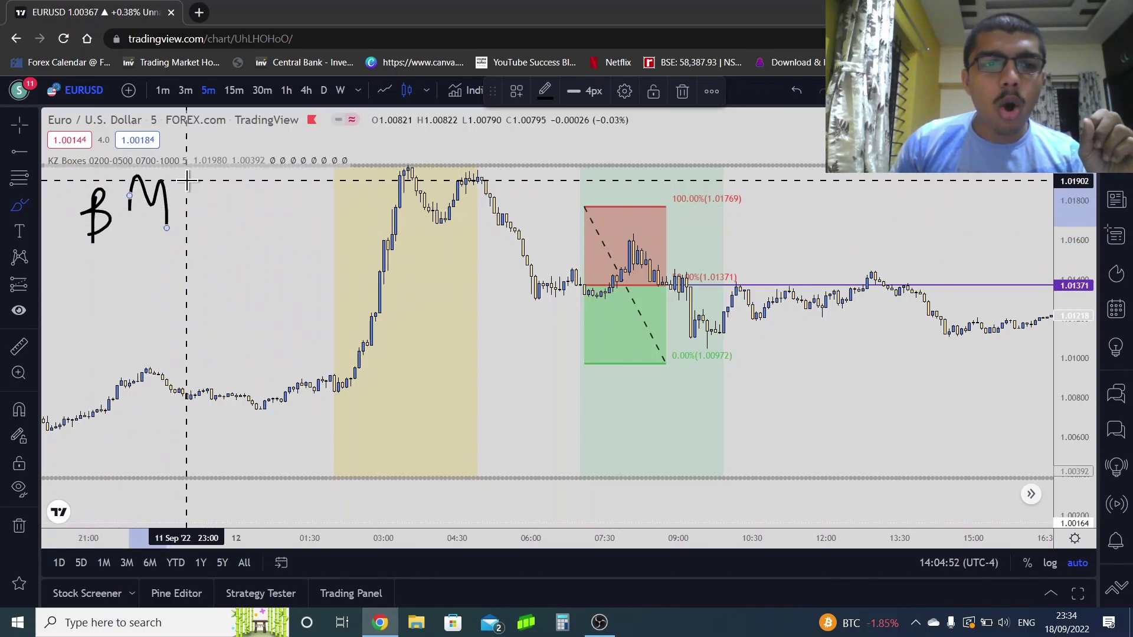
mouse_move(183, 188)
mouse_down()
mouse_move(197, 180)
mouse_move(229, 211)
mouse_up()
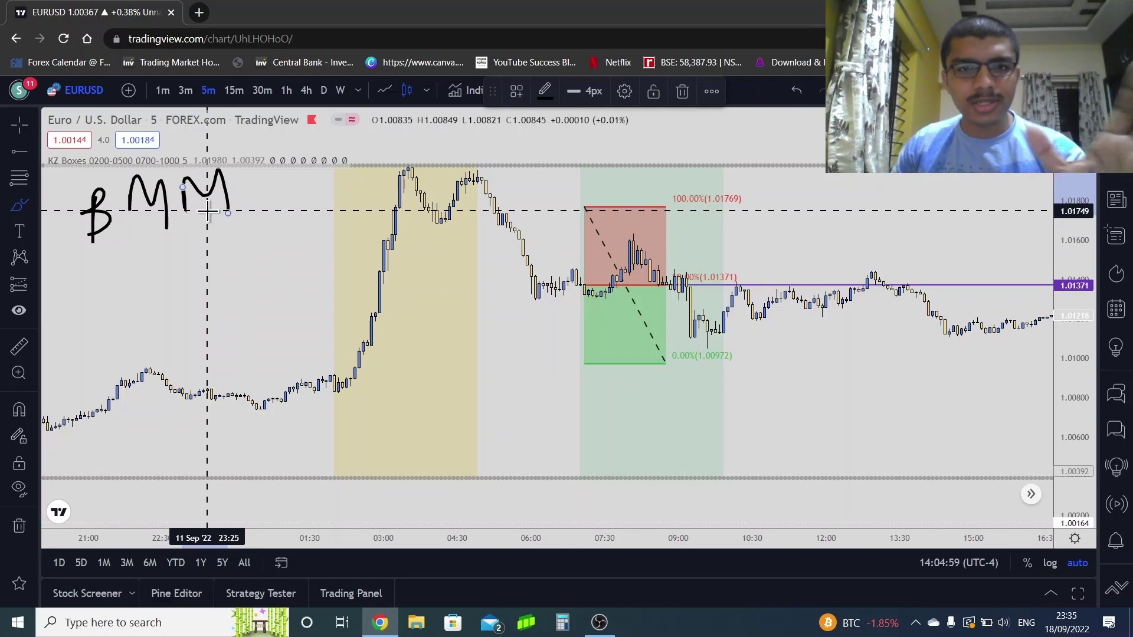
click(138, 261)
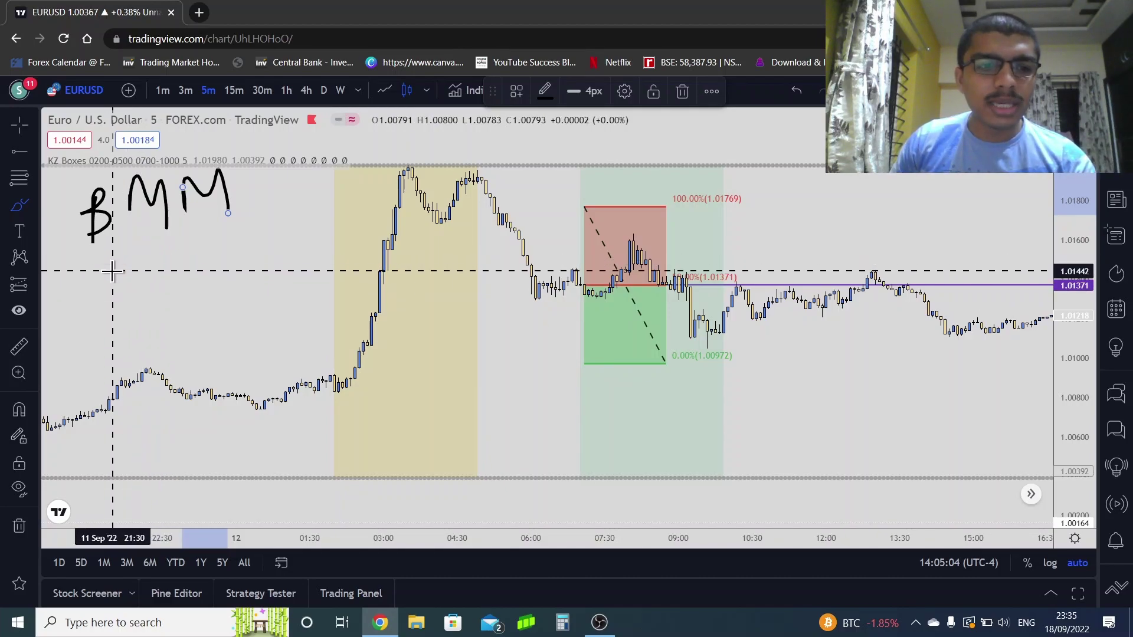
mouse_move(112, 271)
mouse_down()
mouse_move(116, 306)
mouse_move(147, 271)
mouse_move(126, 288)
mouse_move(158, 300)
mouse_move(113, 315)
mouse_up()
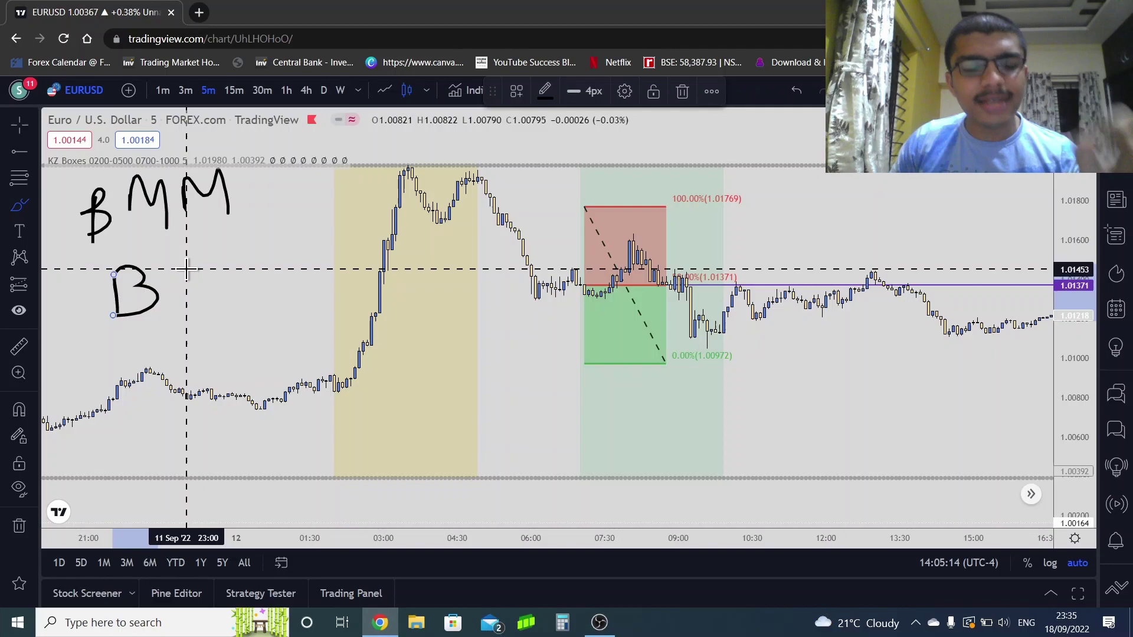
mouse_move(187, 271)
mouse_down()
mouse_move(187, 316)
mouse_move(215, 316)
mouse_up()
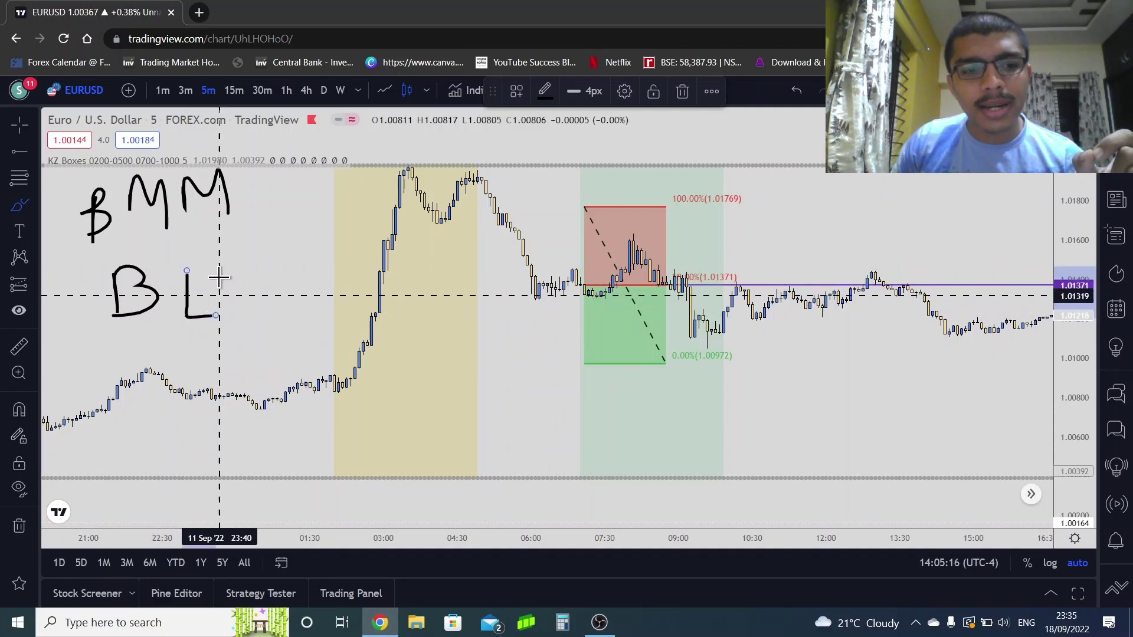
mouse_move(232, 271)
mouse_down()
mouse_move(232, 305)
mouse_move(249, 298)
mouse_move(261, 254)
mouse_up()
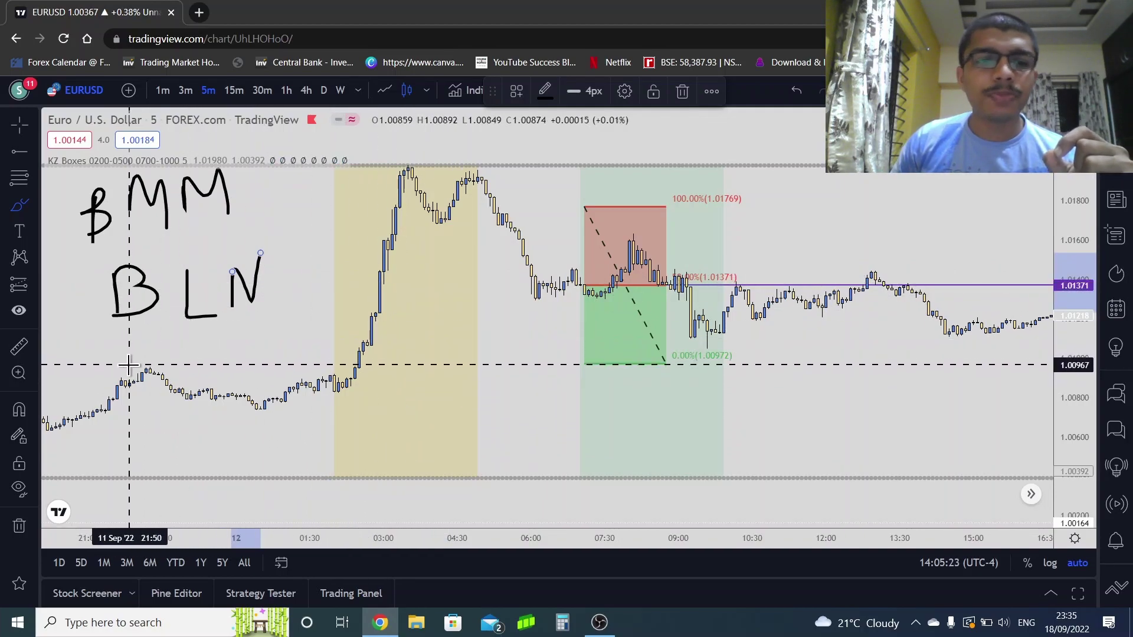
Finish the notes BLNB and SLNA, then remove all 23 drawings from the chart.
mouse_move(145, 352)
mouse_down()
mouse_move(118, 360)
mouse_move(172, 373)
mouse_move(126, 397)
mouse_up()
drag(289, 248, 293, 309)
mouse_move(195, 357)
mouse_down()
mouse_move(195, 397)
mouse_move(228, 361)
mouse_move(270, 354)
mouse_up()
mouse_move(299, 391)
mouse_down()
mouse_move(313, 334)
mouse_move(328, 378)
mouse_move(319, 367)
mouse_up()
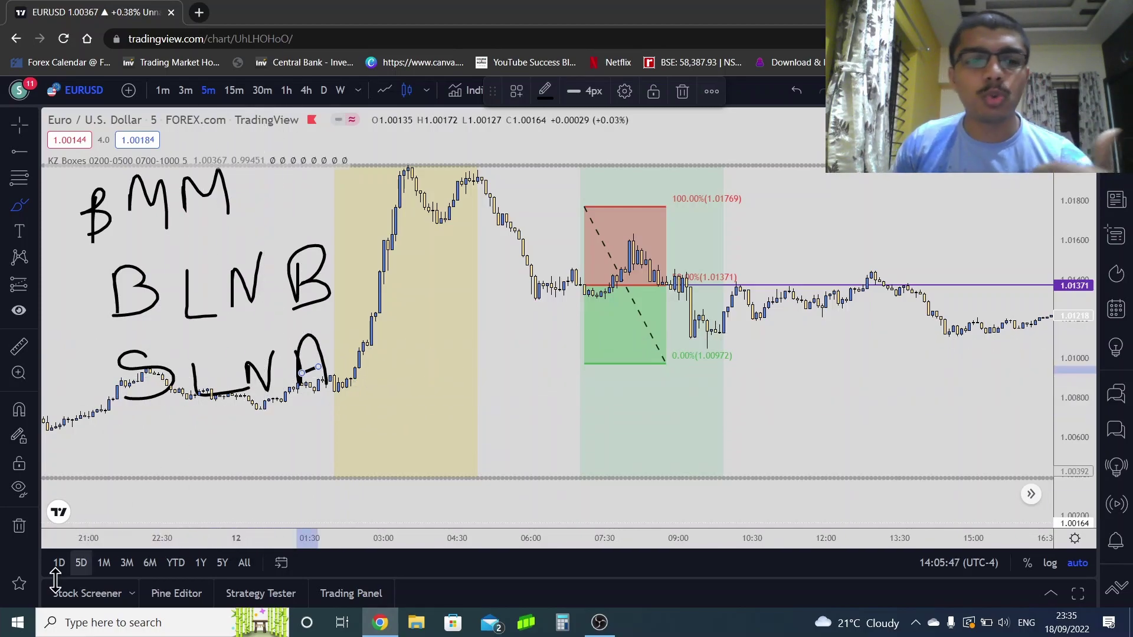
click(19, 526)
click(62, 524)
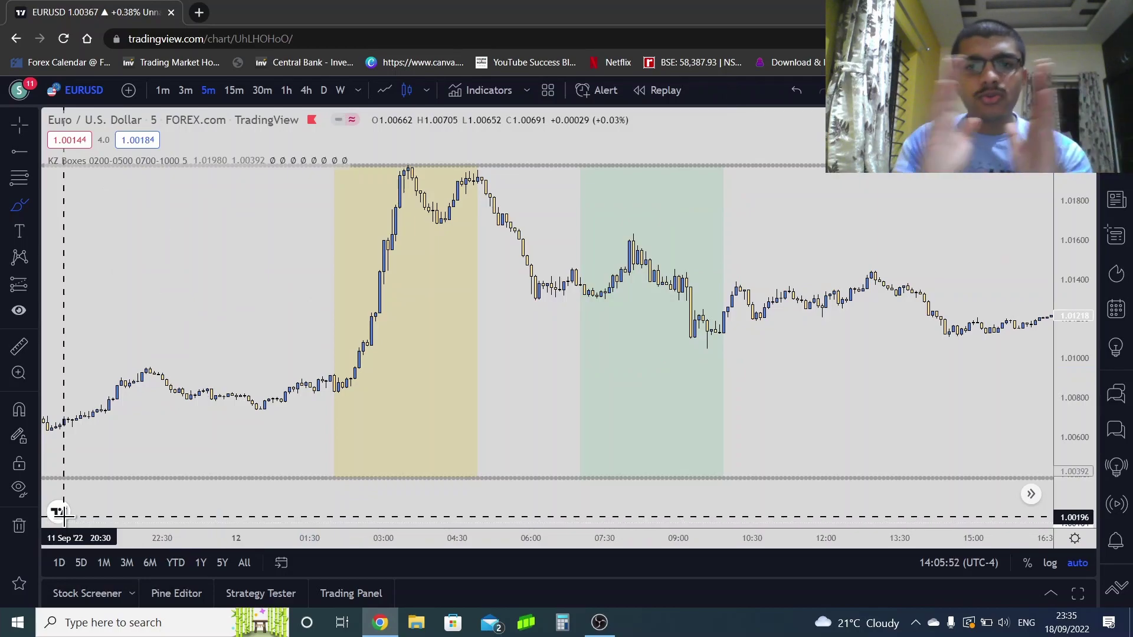
Switch EURUSD to the daily timeframe and bring the 5–16 Sep candles into view.
click(327, 101)
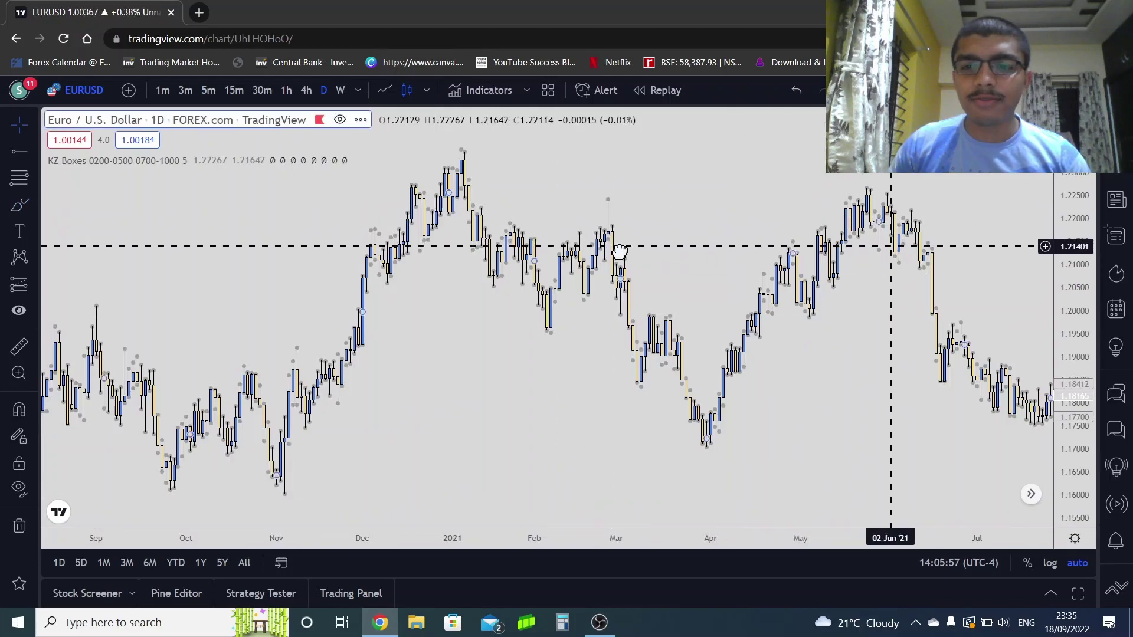
drag(875, 240, 518, 228)
drag(878, 256, 683, 490)
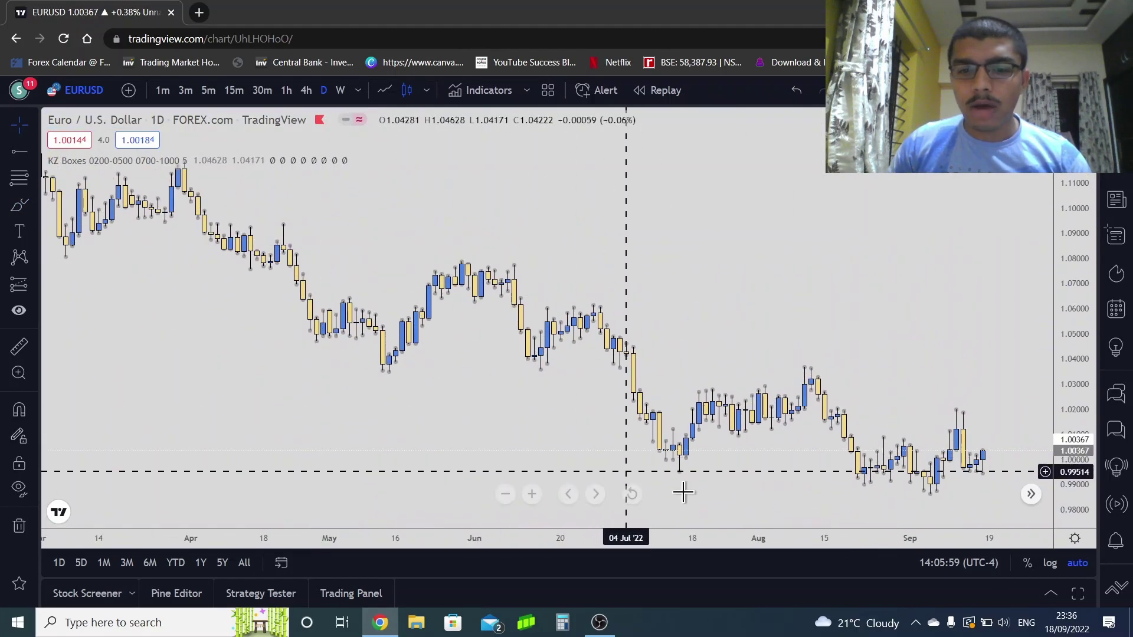
click(631, 494)
scroll(718, 435, up, 10)
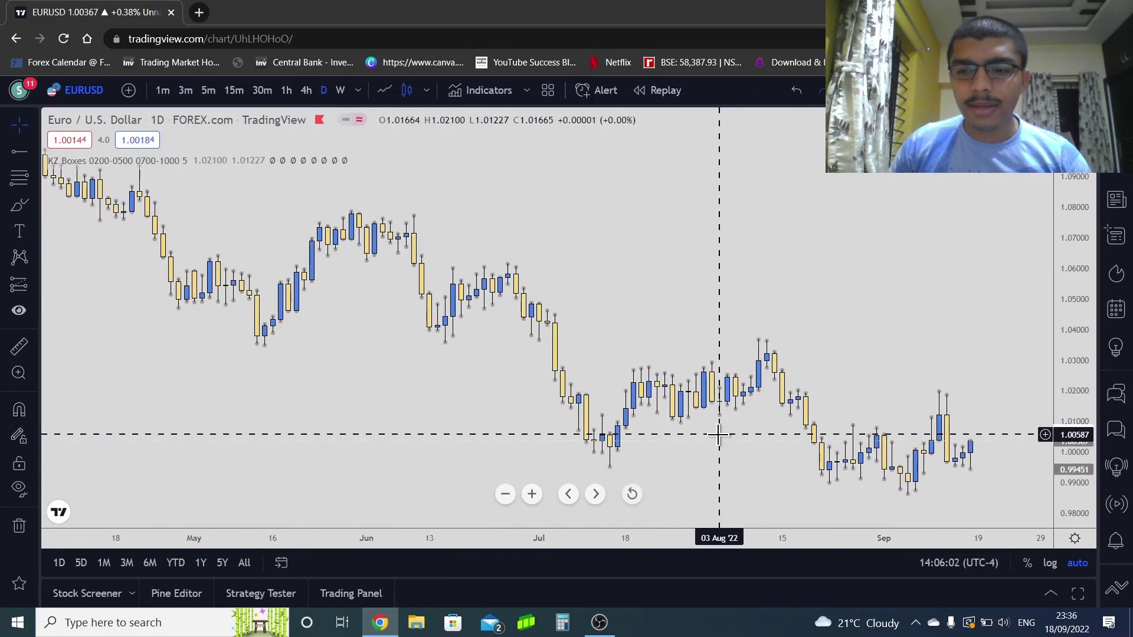
drag(534, 428, 392, 427)
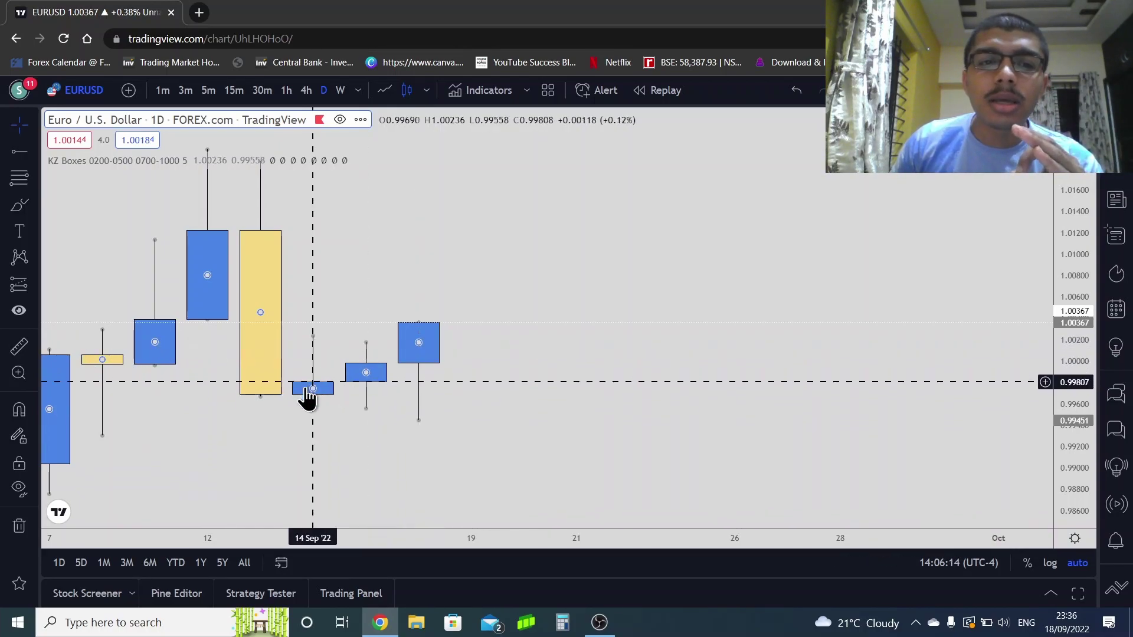
scroll(306, 392, left, 2)
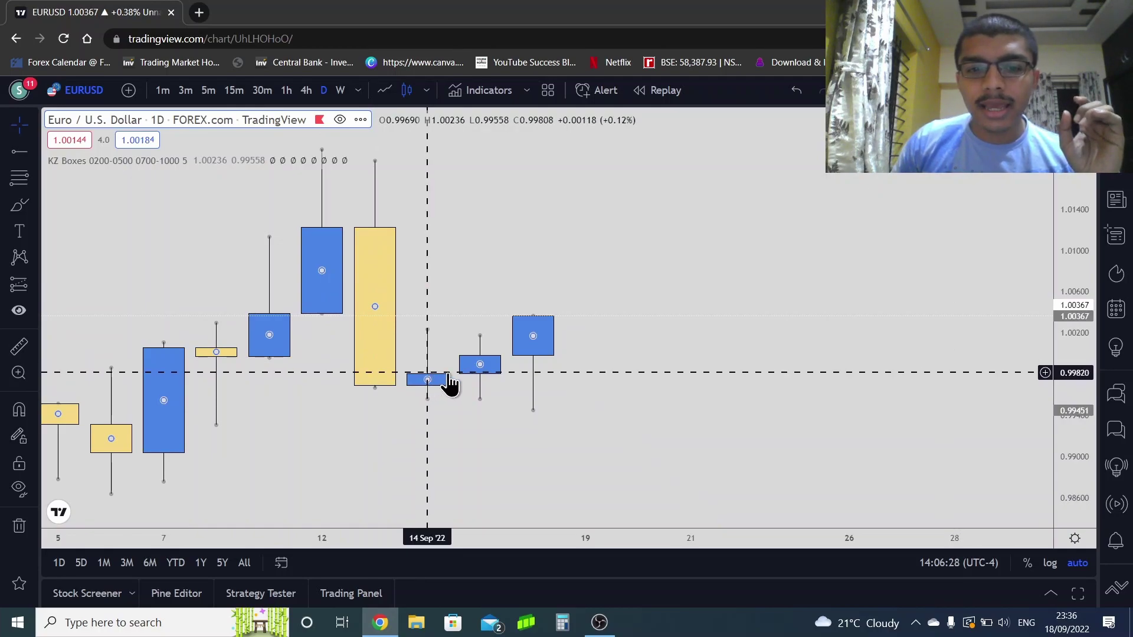
Mark the 13 Sep daily high with a horizontal ray and return to the 5-minute chart.
click(20, 152)
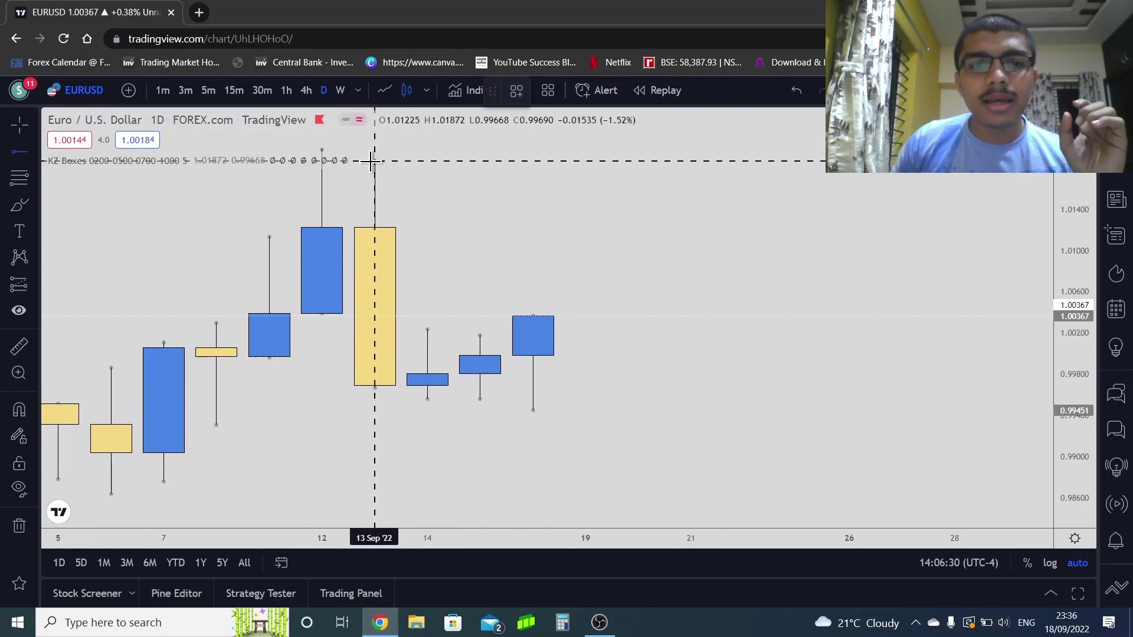
click(371, 161)
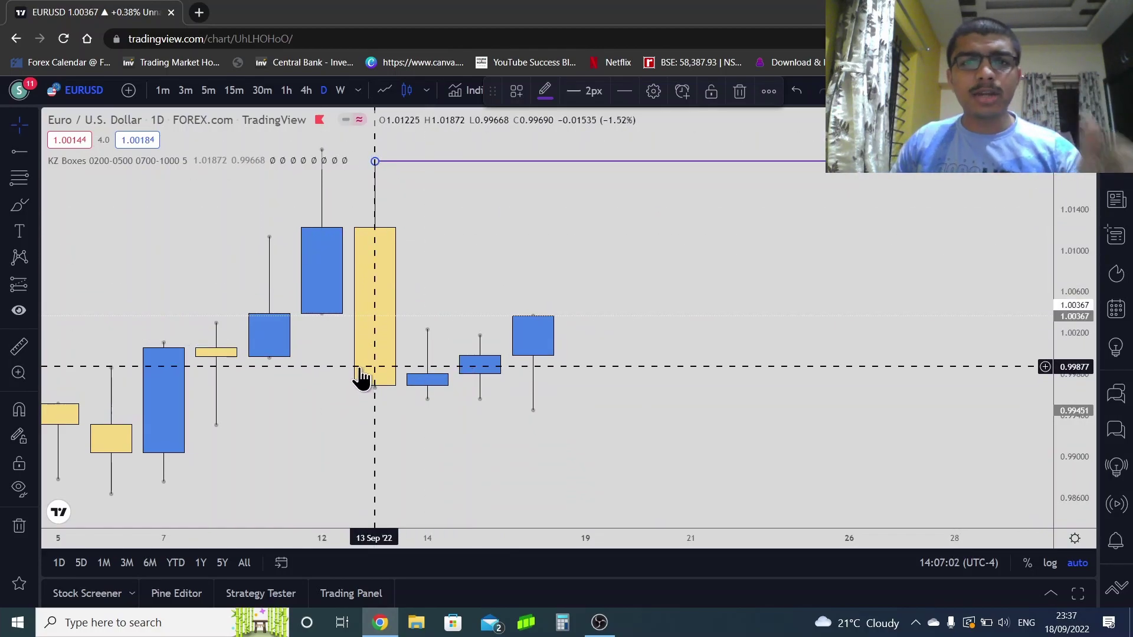
click(207, 91)
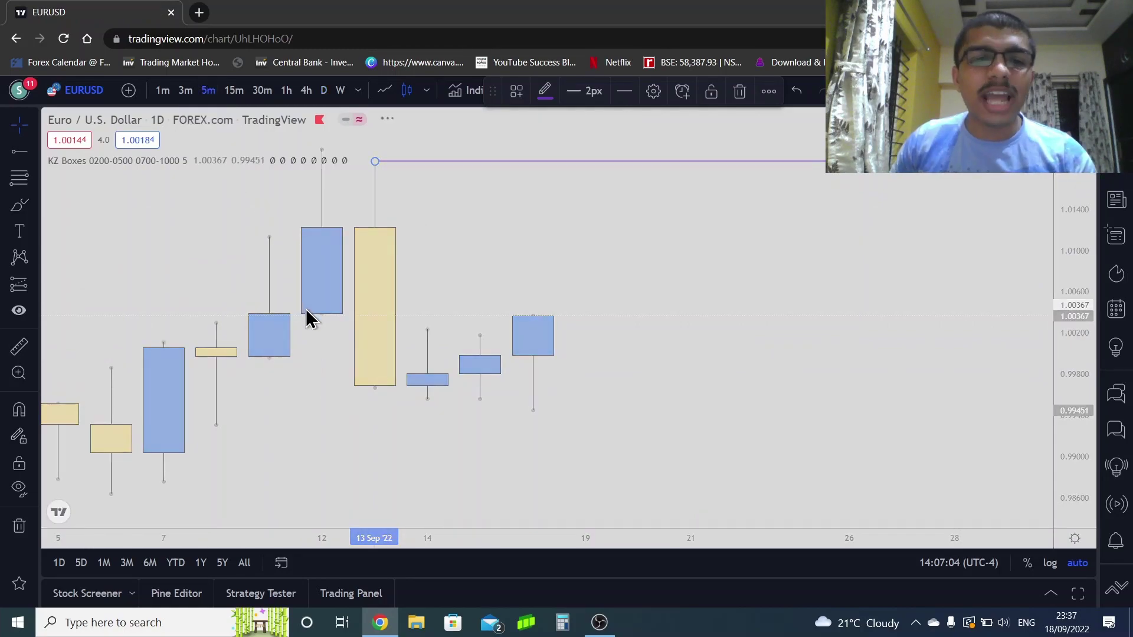
Reset the chart view and navigate to the 14 Sep session.
right_click(323, 204)
click(354, 221)
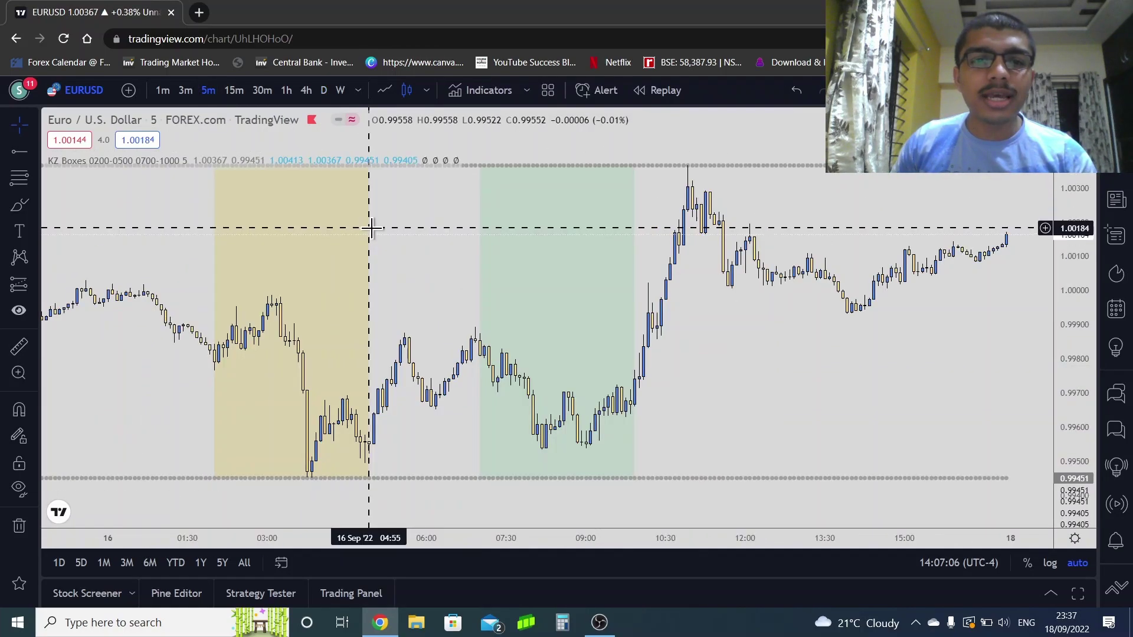
scroll(366, 242, down, 5)
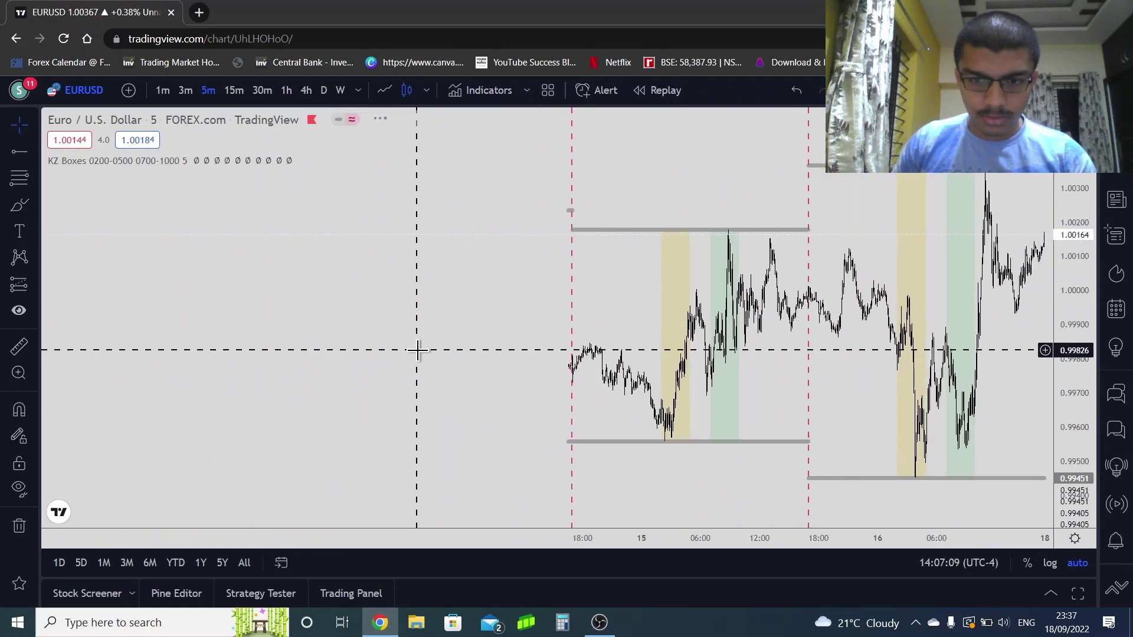
scroll(421, 350, right, 5)
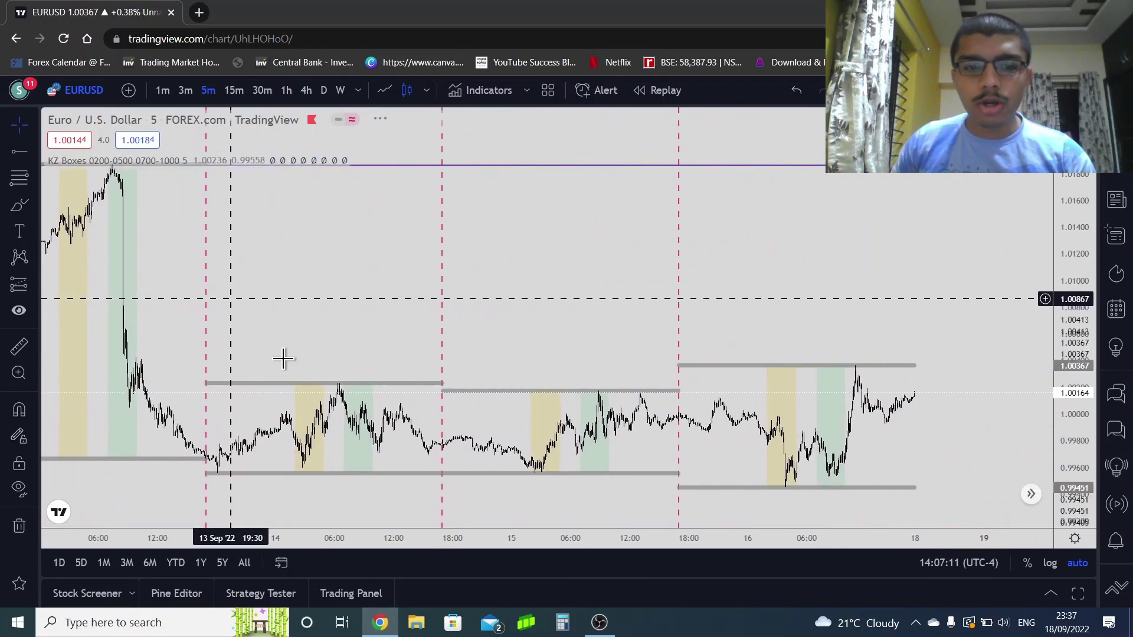
scroll(496, 242, up, 5)
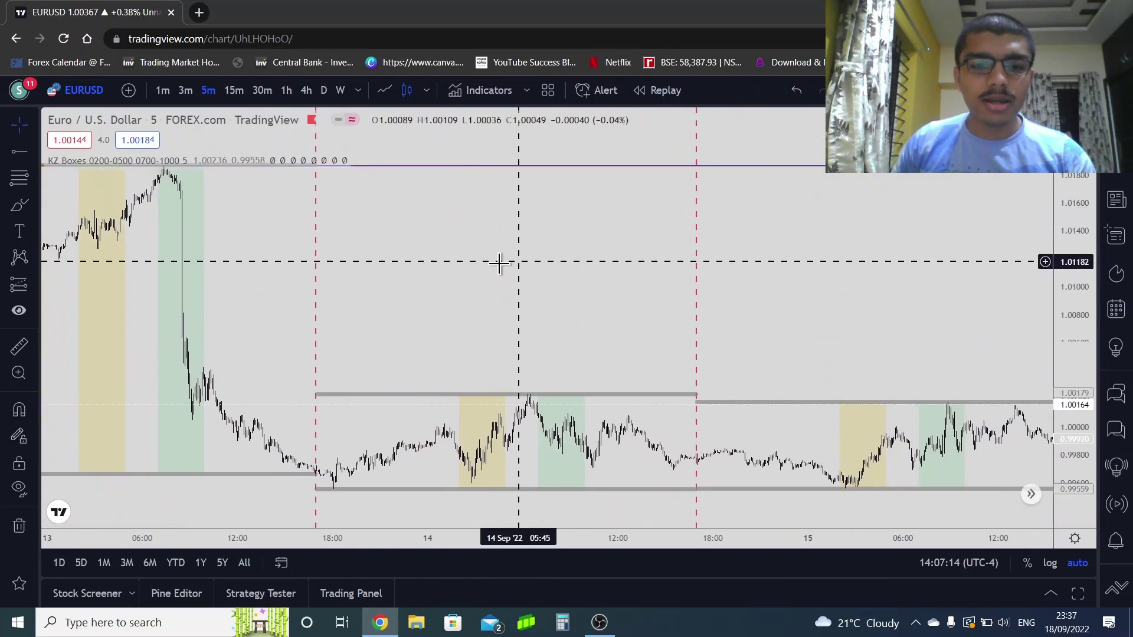
scroll(688, 252, right, 3)
scroll(417, 278, up, 5)
scroll(592, 260, down, 3)
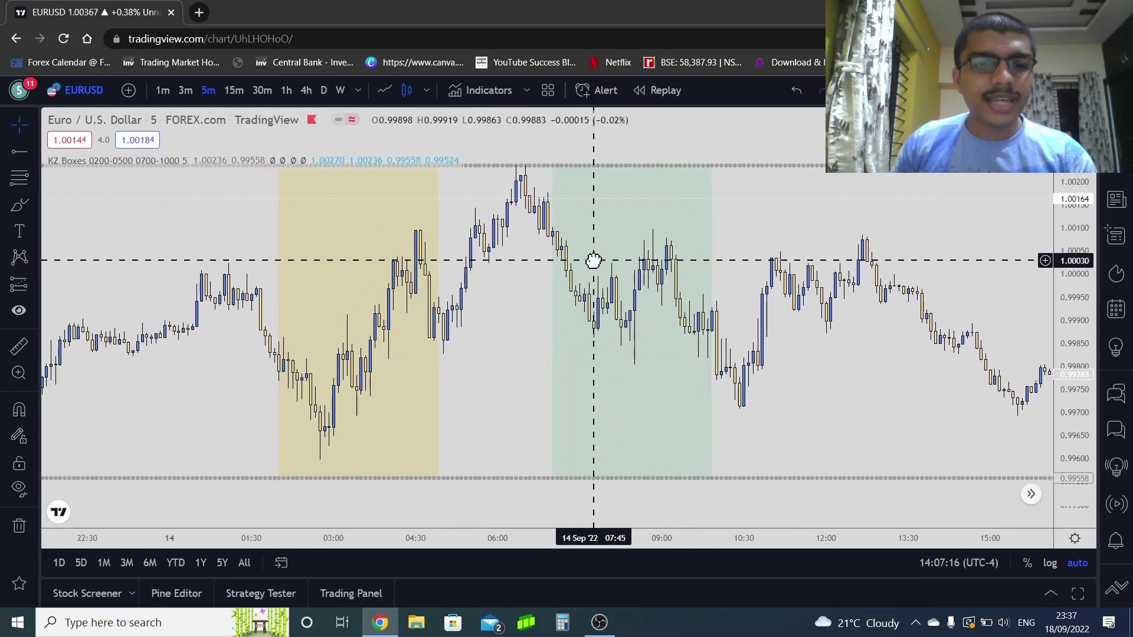
scroll(236, 213, left, 1)
Draw a horizontal line at 0.99831 and a horizontal ray at the 1.00094 high.
click(19, 151)
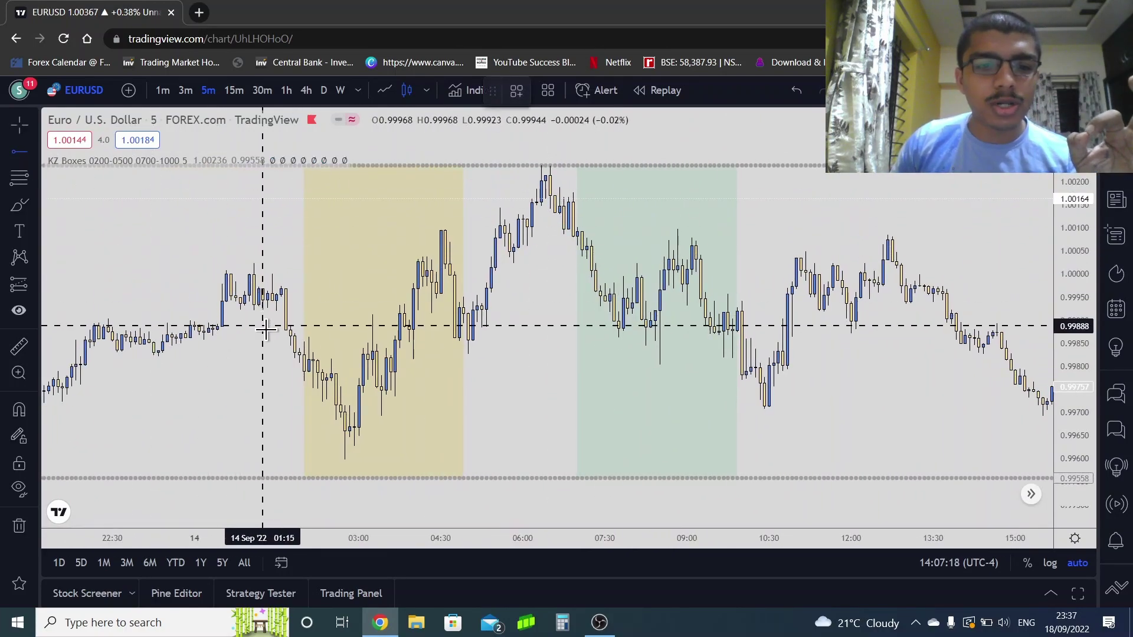
click(304, 353)
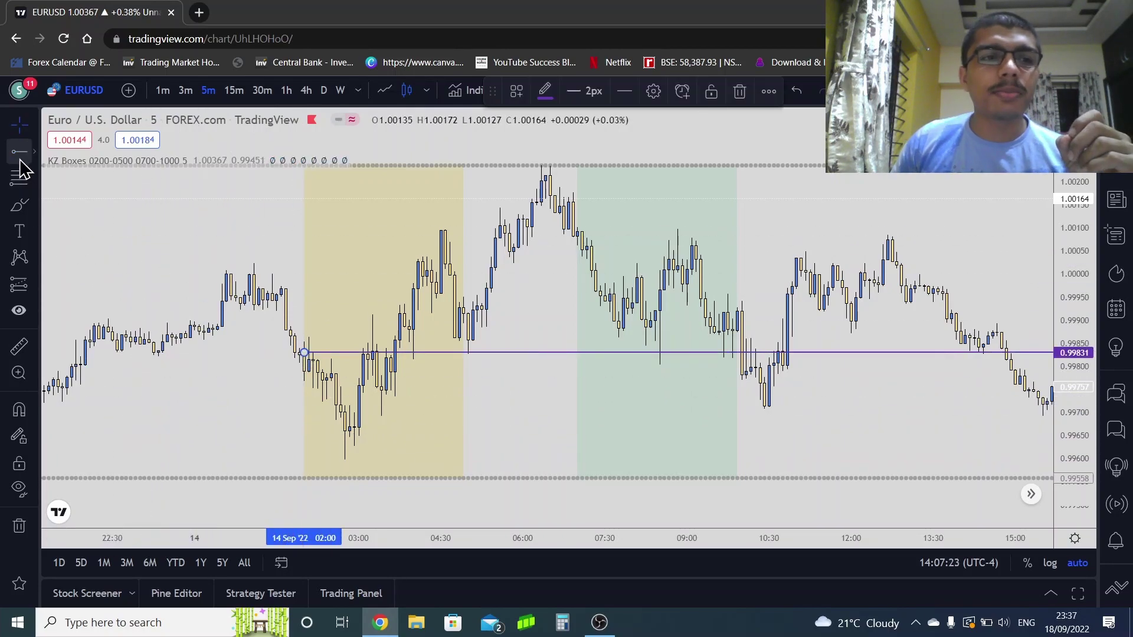
click(577, 231)
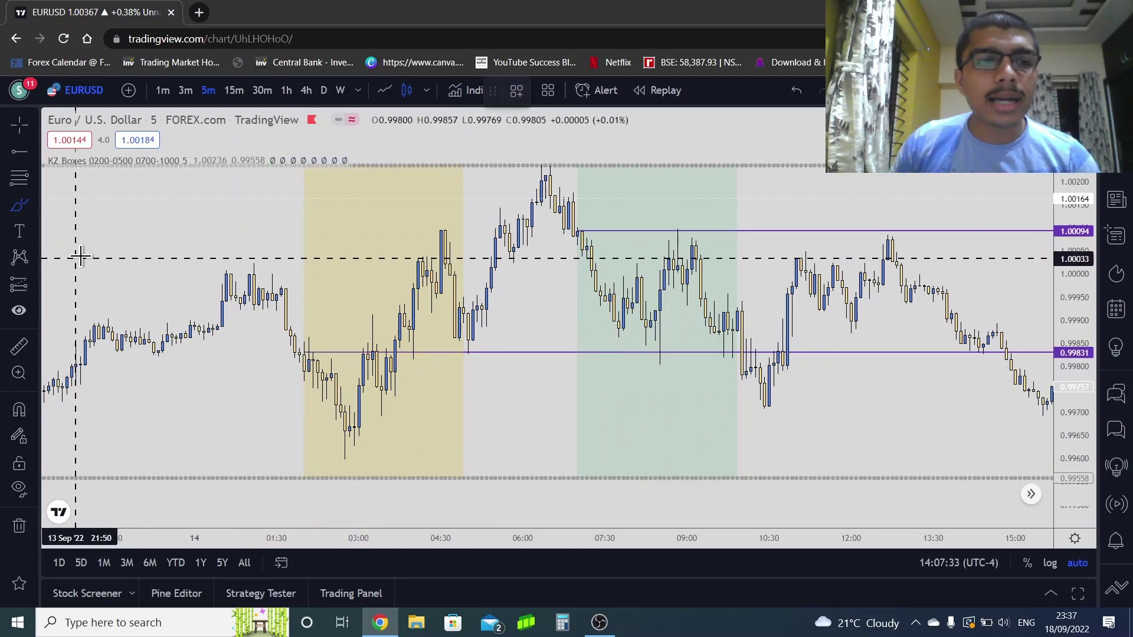
Draw a trial Fibonacci retracement, stretch its top to 1.00105, then delete it.
click(19, 177)
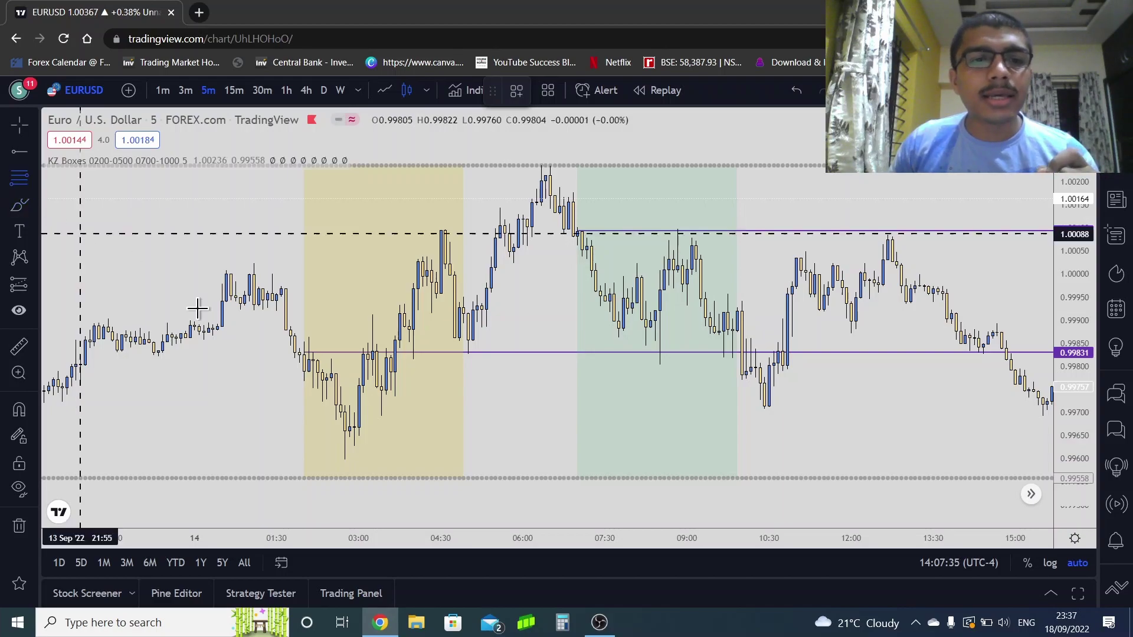
click(308, 353)
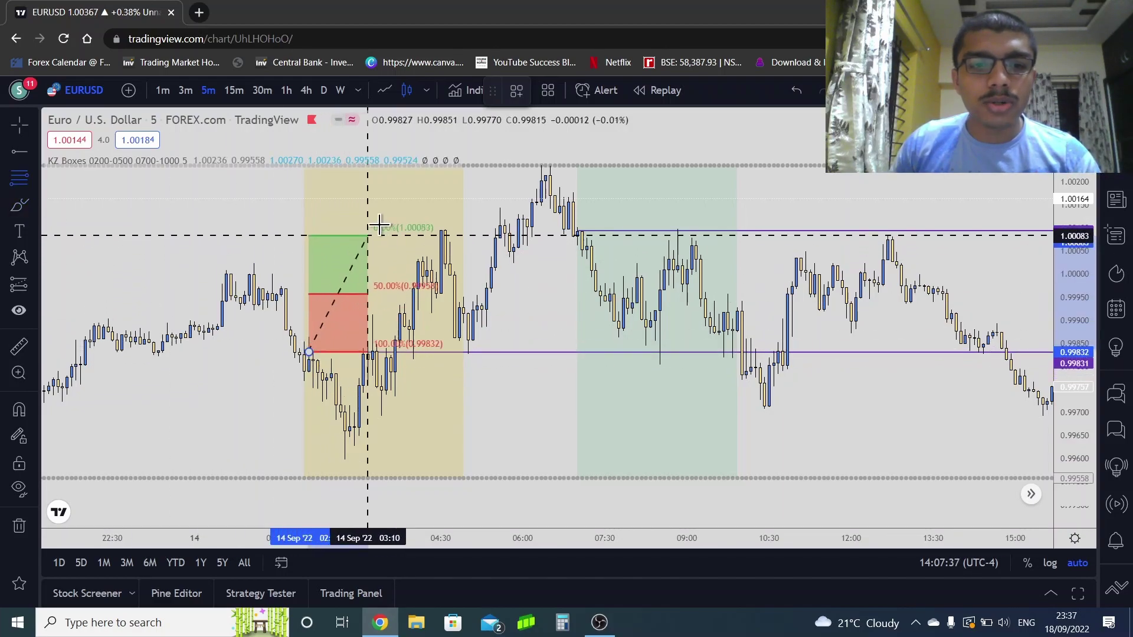
click(445, 477)
drag(310, 351, 309, 226)
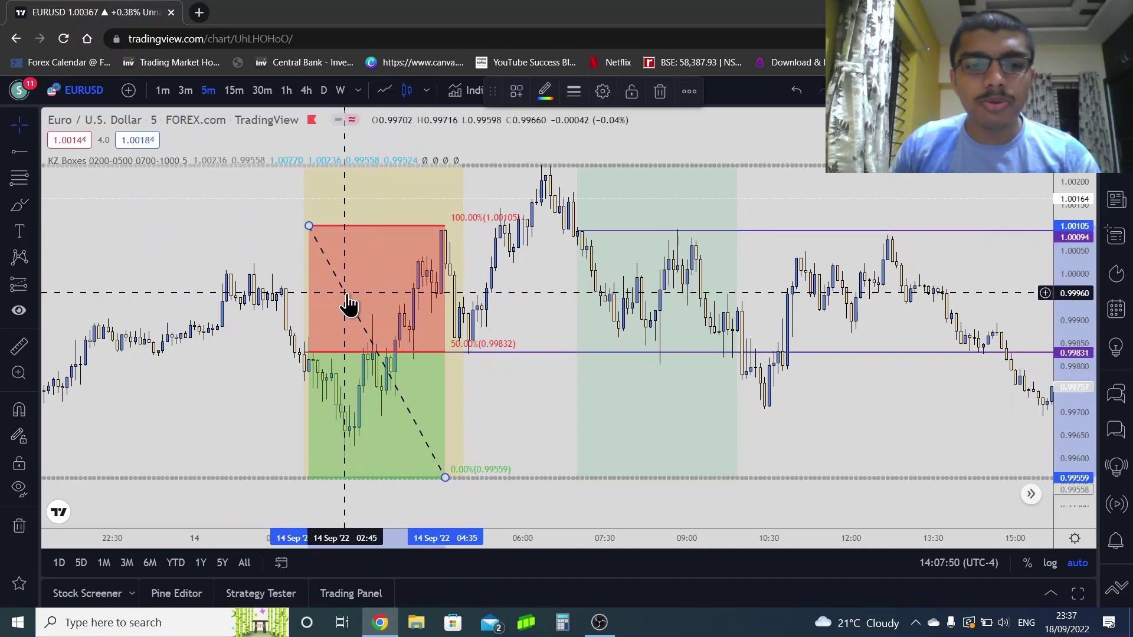
key(Delete)
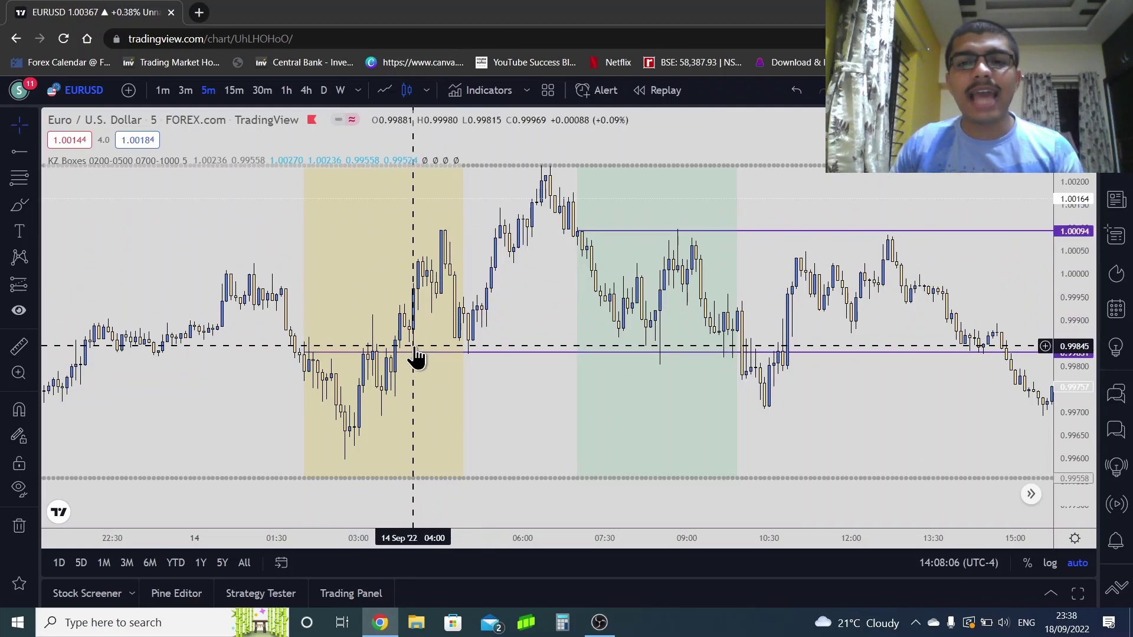
Remove all three 14 Sep drawings from the chart.
click(581, 231)
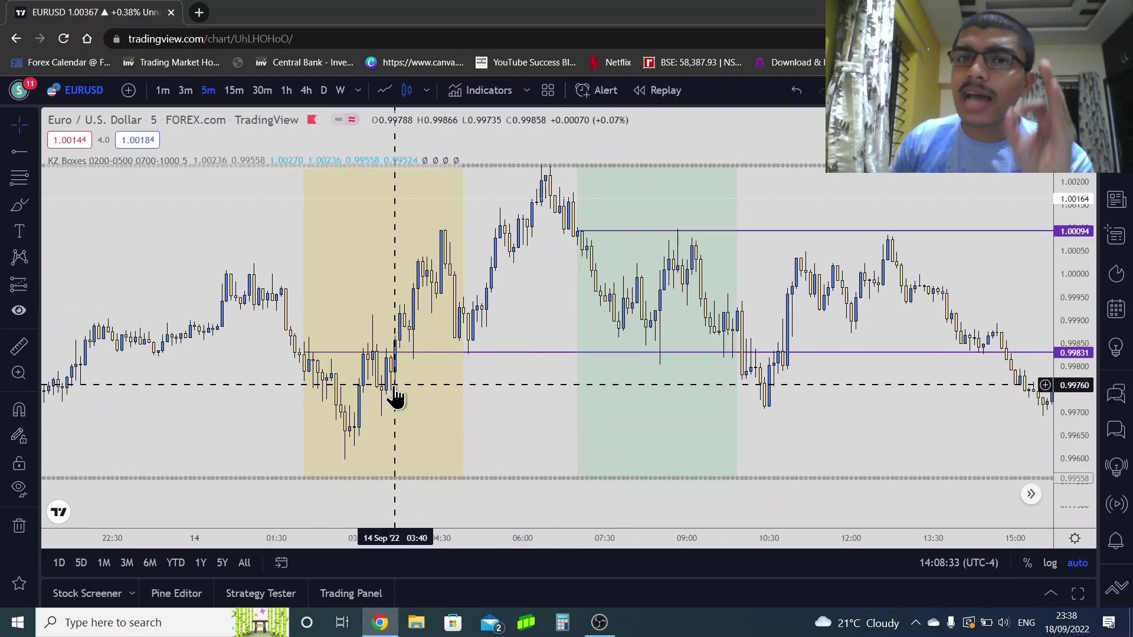
drag(697, 387, 270, 384)
drag(740, 388, 490, 388)
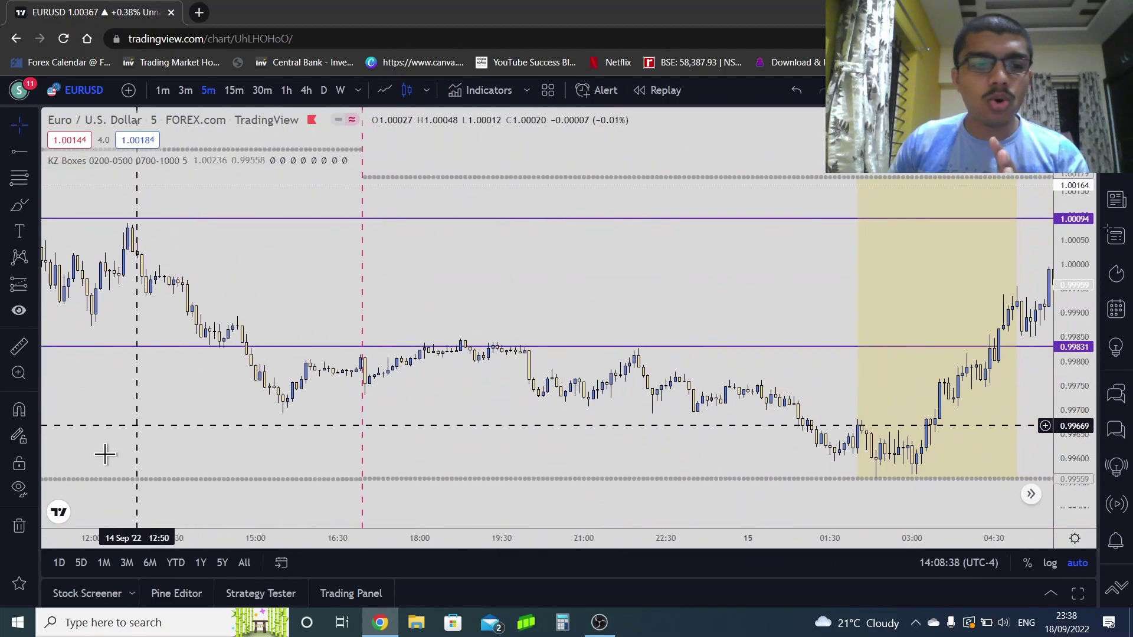
click(20, 525)
click(77, 524)
On 15 Sep, draw a horizontal line at 0.99617 and a ray at 0.99798 from 07:00.
drag(571, 468, 61, 449)
click(6, 151)
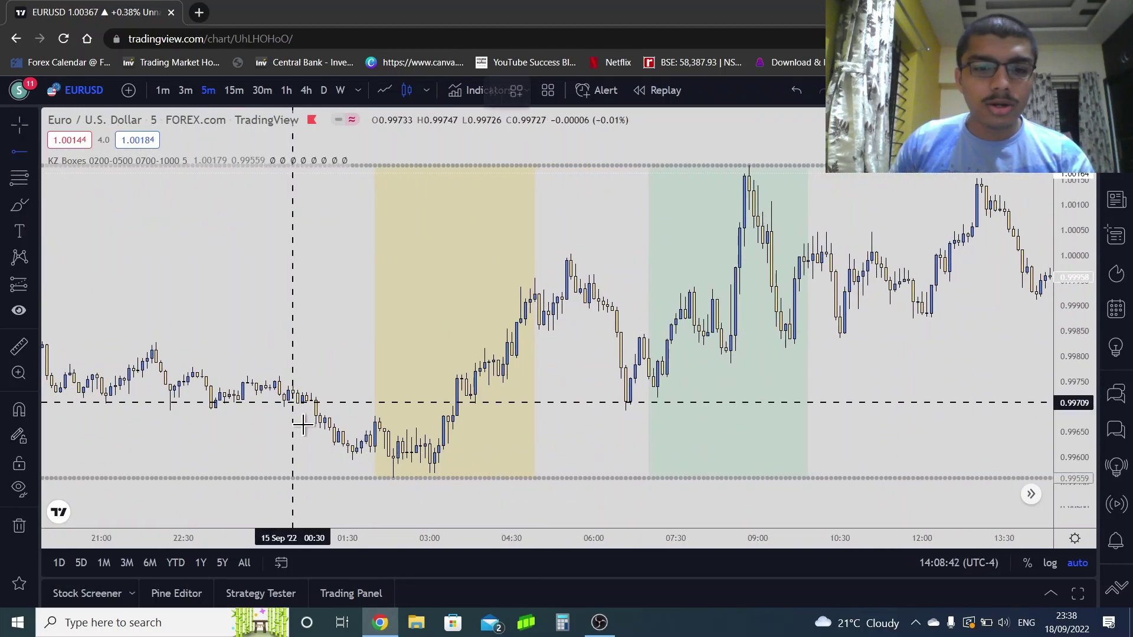
click(374, 448)
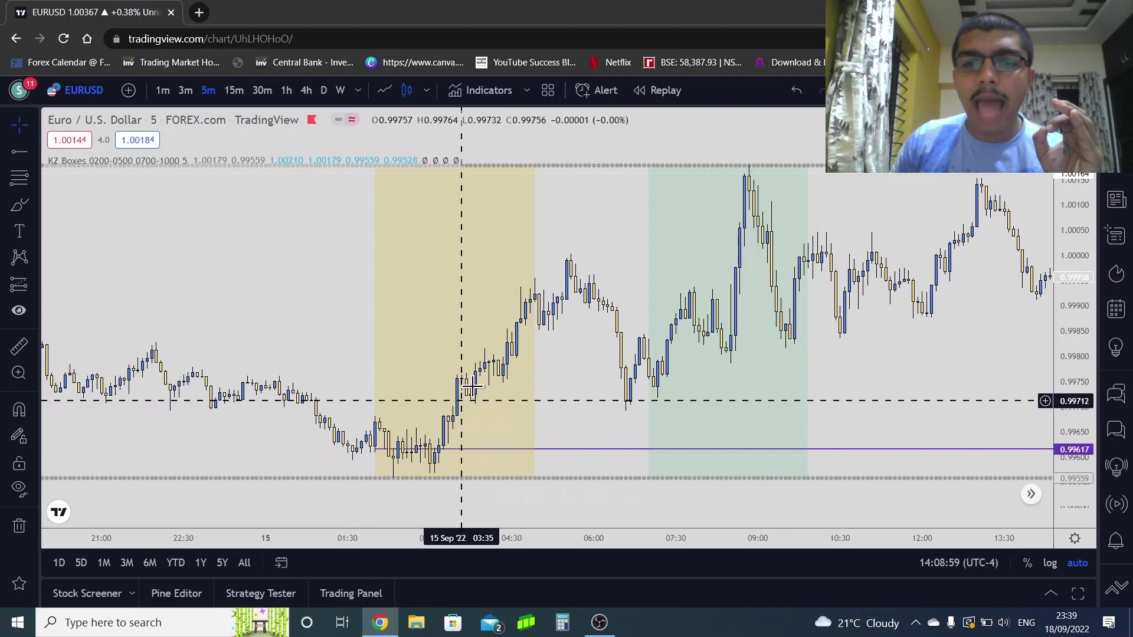
click(18, 152)
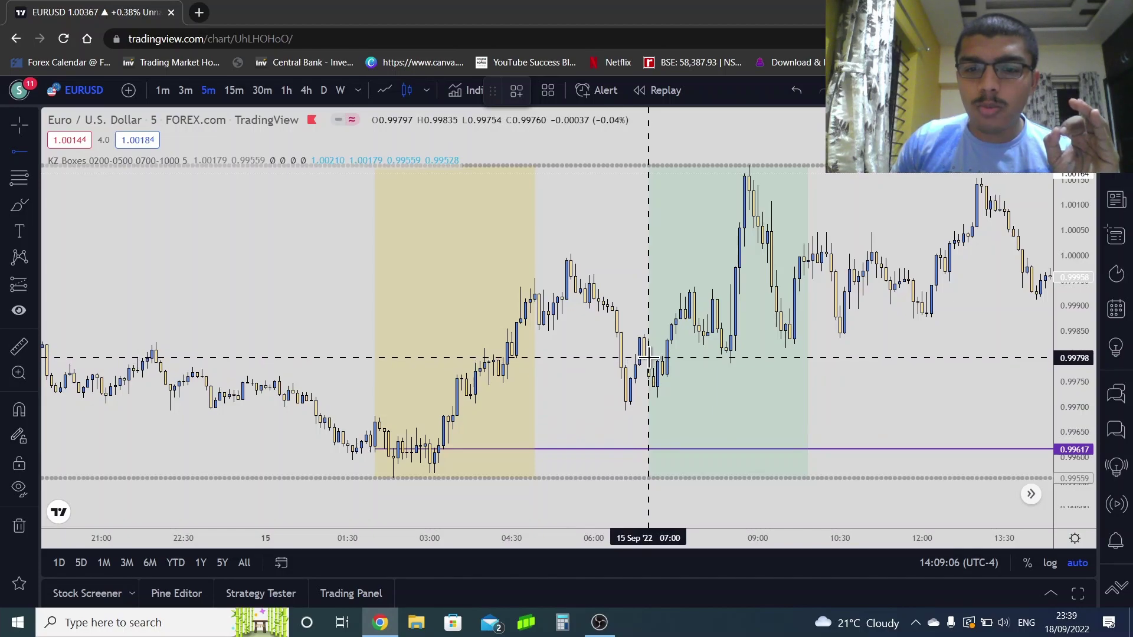
click(649, 358)
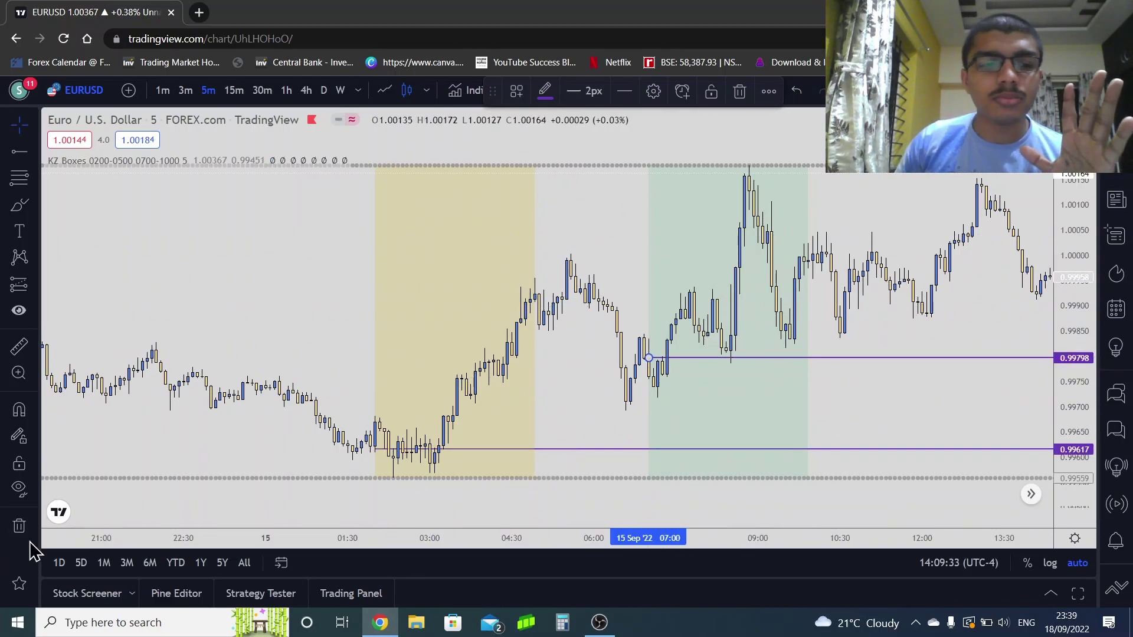
Remove both 15 Sep lines and pan the chart to 16 Sep.
click(19, 526)
click(98, 524)
scroll(377, 422, right, 10)
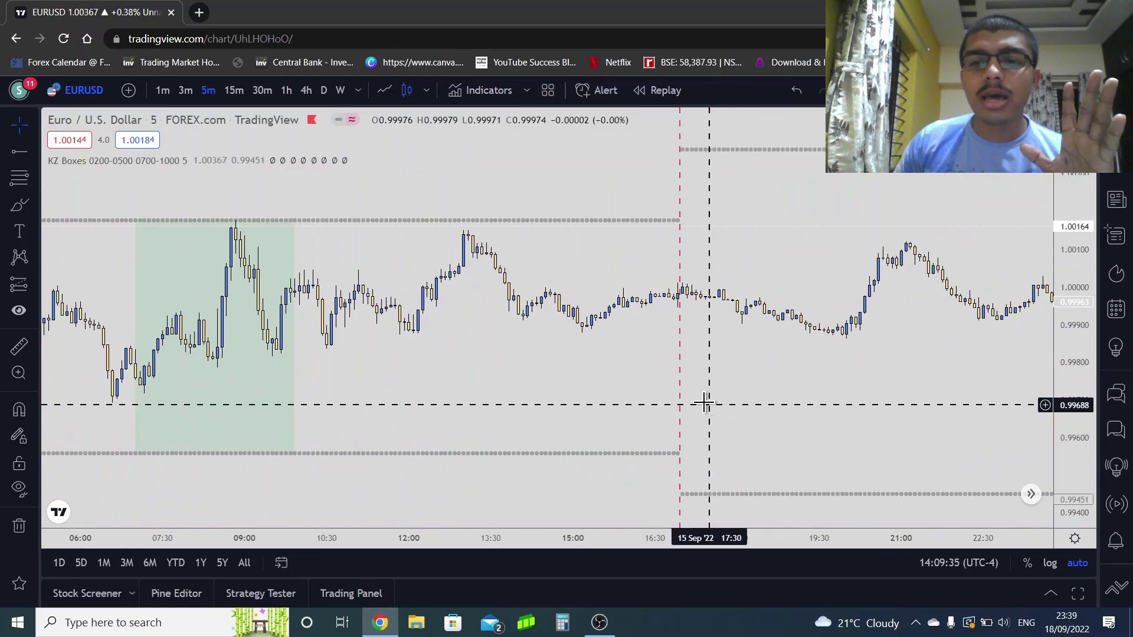
drag(575, 403, 553, 404)
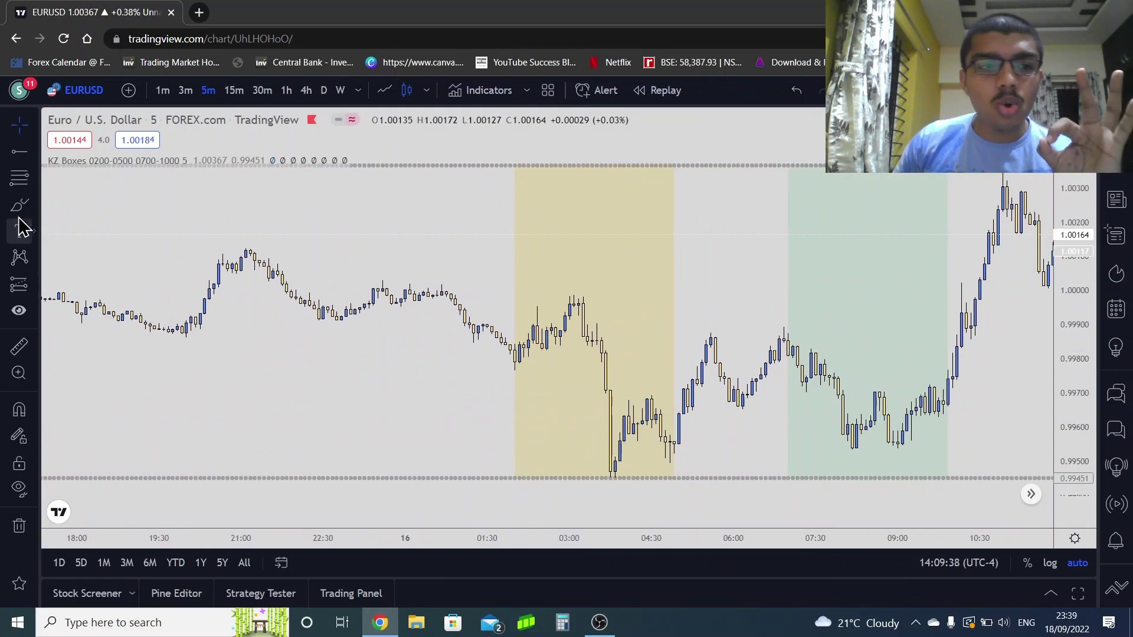
Draw a horizontal ray on 16 Sep and move its start to the 0.99858 high.
click(23, 160)
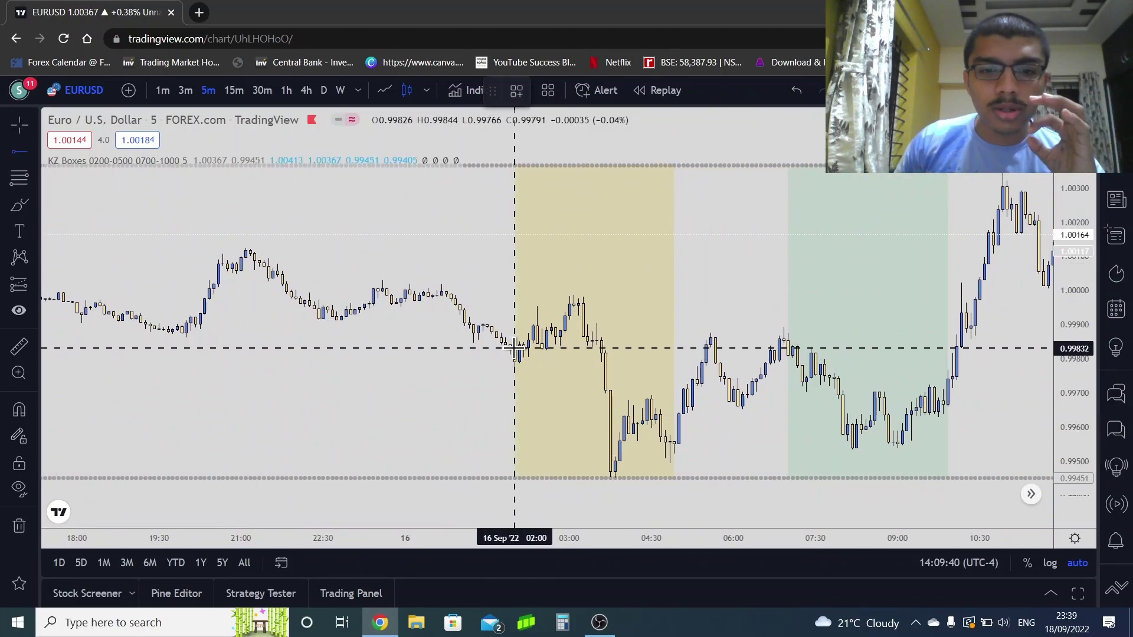
click(514, 349)
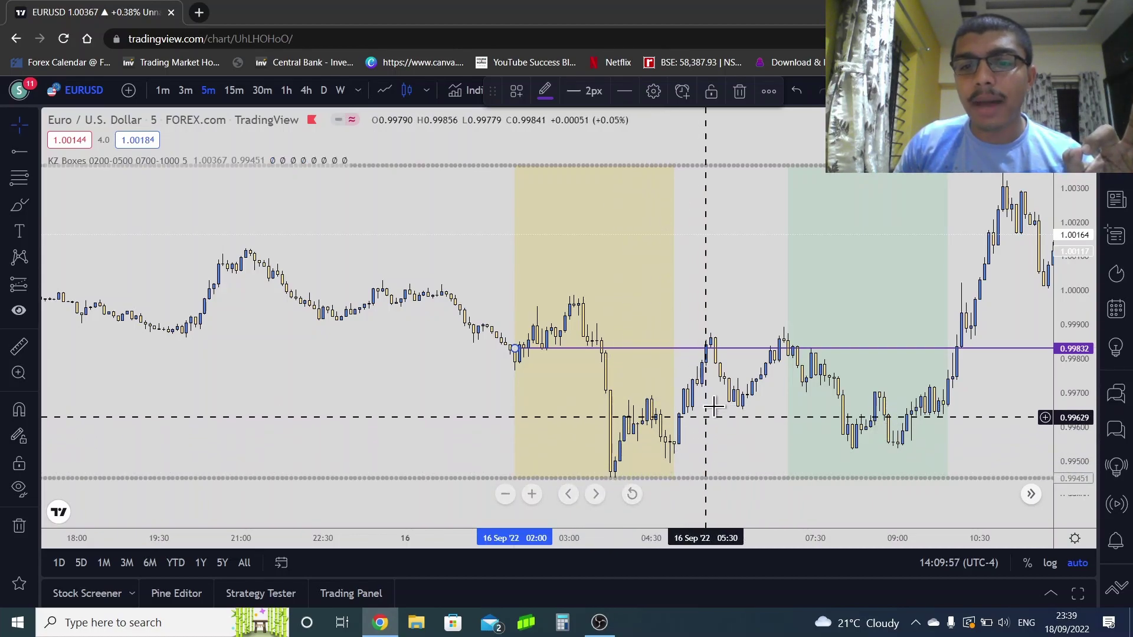
drag(741, 412, 679, 415)
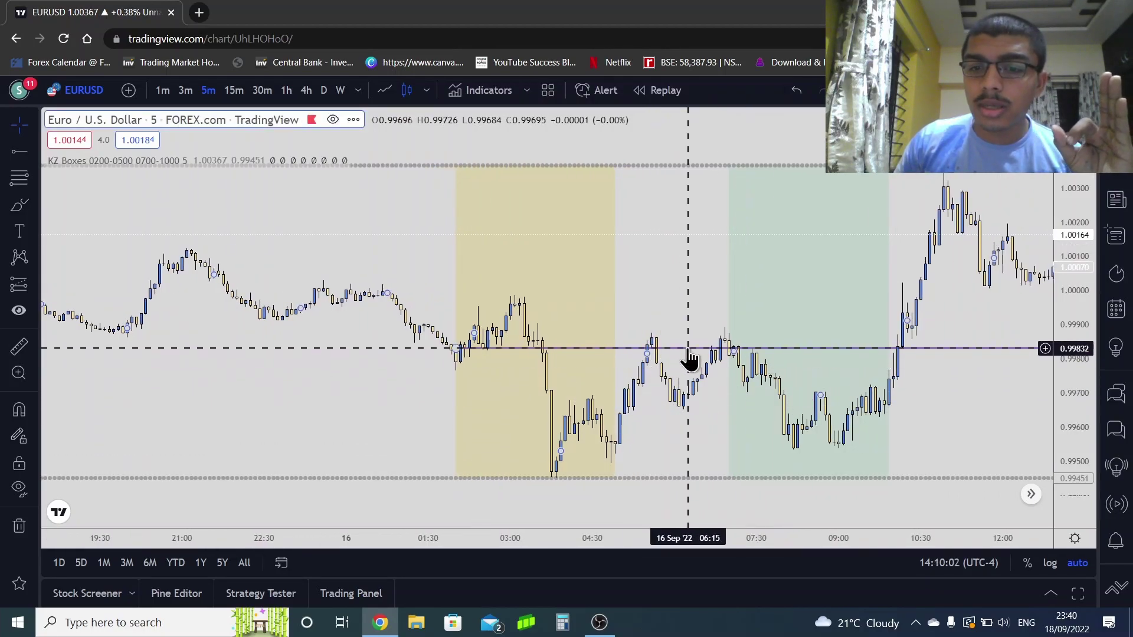
drag(456, 353, 728, 349)
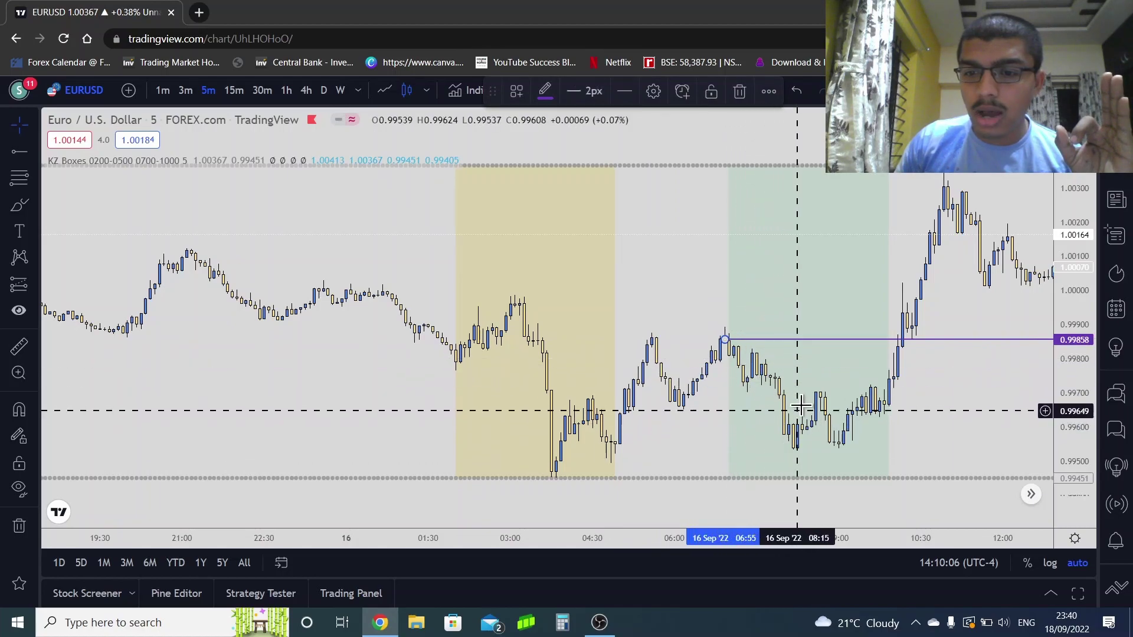